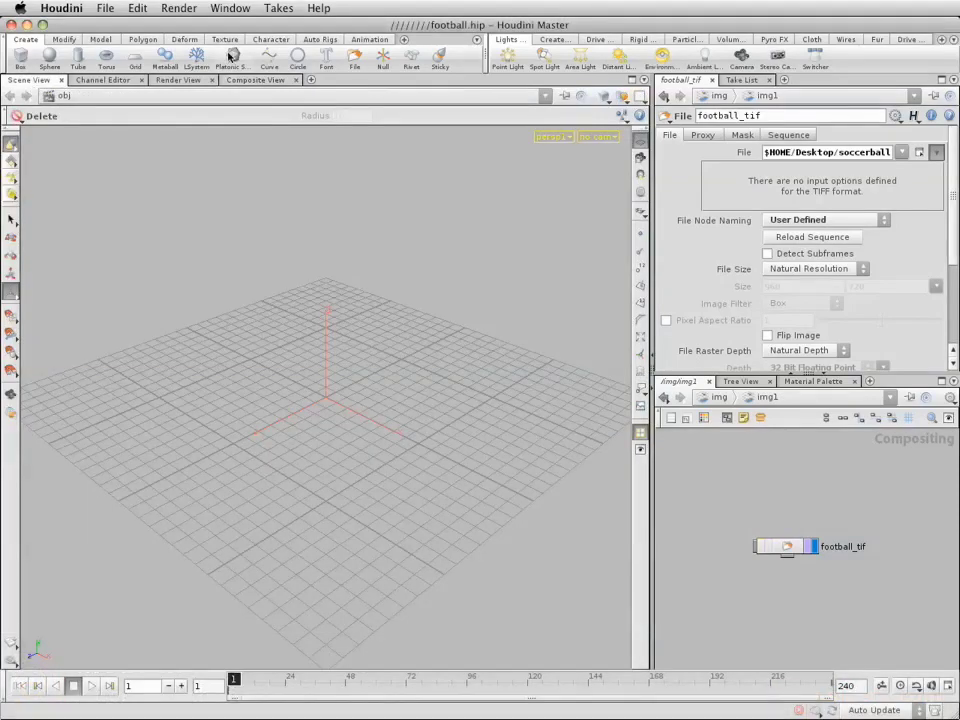
# Create a platonic solid at the centre of the construction plane and set its solid type to Soccer Ball.
pyautogui.click(232, 56)
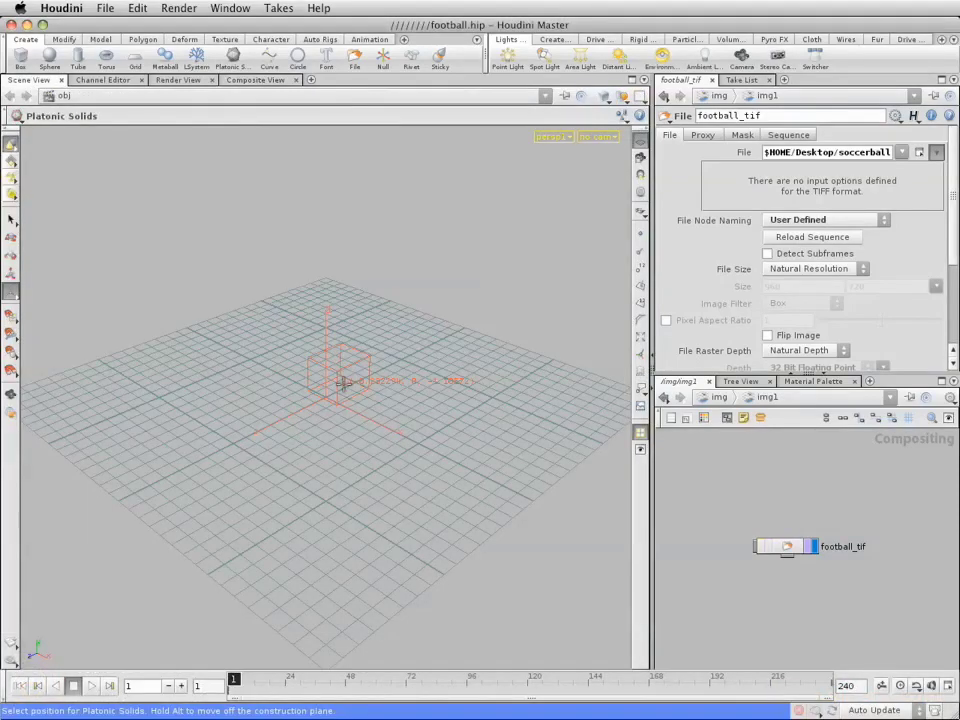
pyautogui.click(343, 385)
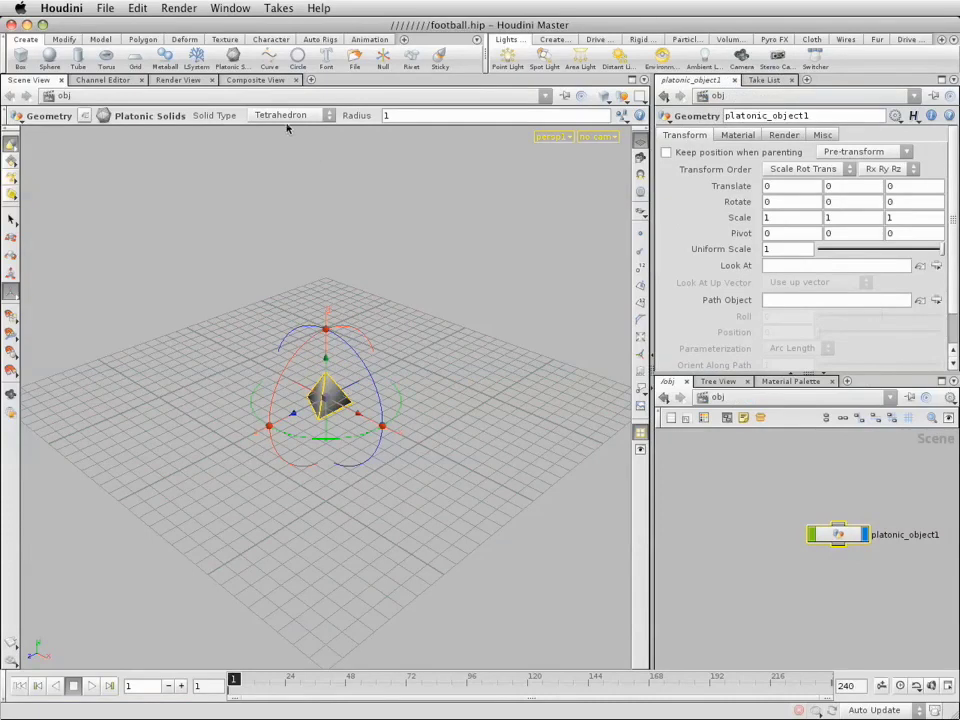
pyautogui.click(281, 117)
pyautogui.click(281, 208)
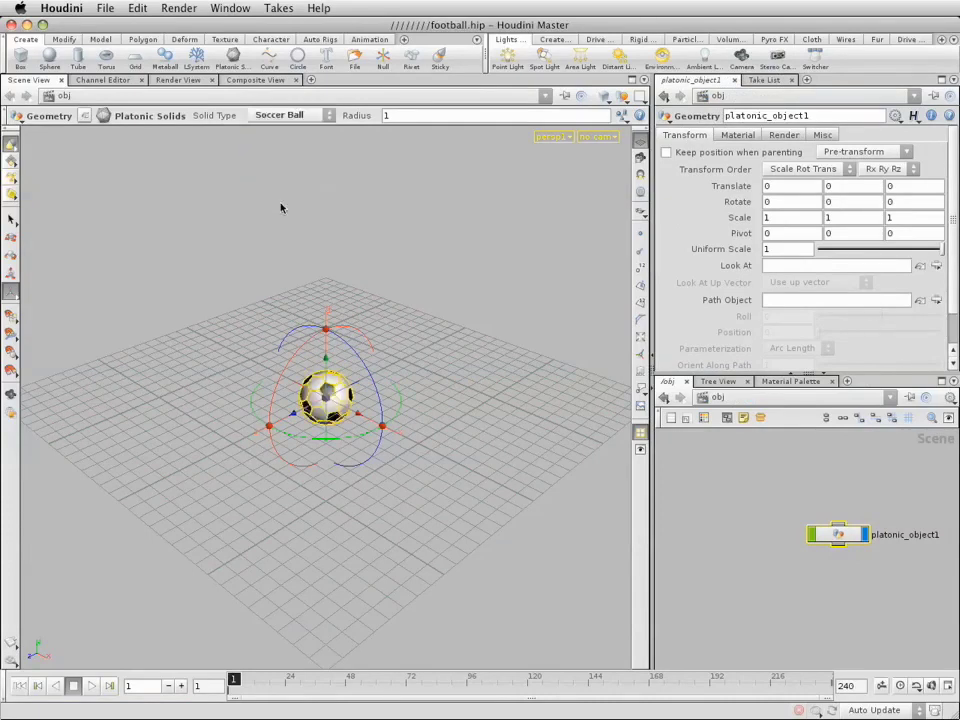
pyautogui.press('Escape')
pyautogui.moveTo(354, 508); pyautogui.dragTo(617, 312, button='right')
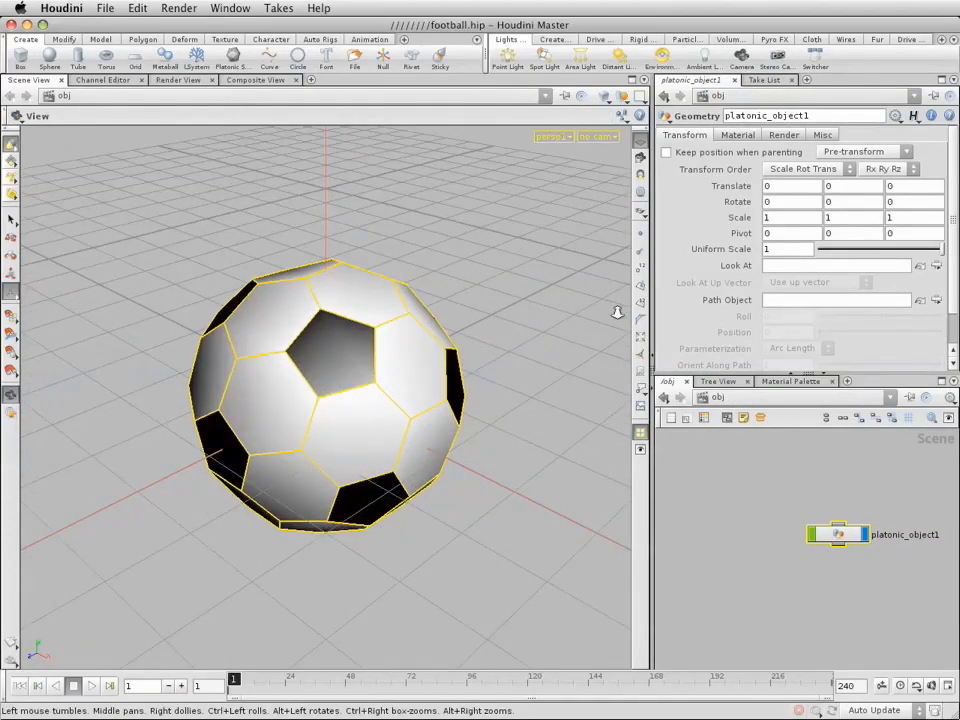
pyautogui.moveTo(521, 491)
pyautogui.mouseDown()
pyautogui.moveTo(506, 448)
pyautogui.moveTo(486, 463)
pyautogui.moveTo(495, 461)
pyautogui.moveTo(499, 476)
pyautogui.moveTo(429, 428)
pyautogui.moveTo(474, 504)
pyautogui.moveTo(512, 489)
pyautogui.mouseUp()
pyautogui.press('Return')
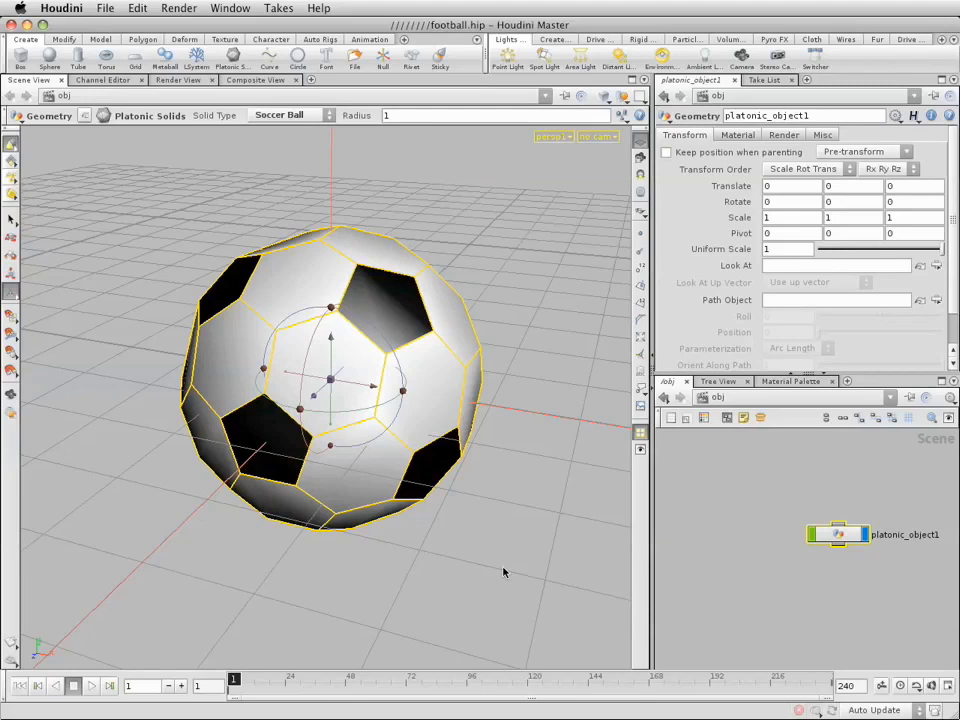
# Subdivide the soccer ball's polygons and show the viewport as Smooth Wire Shaded.
pyautogui.click(142, 39)
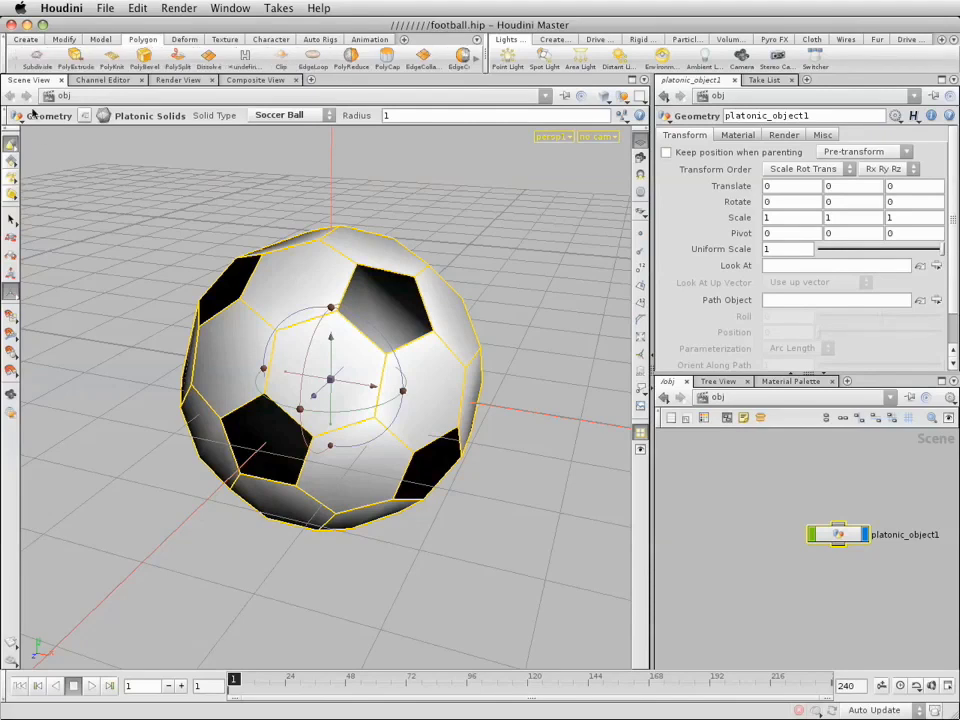
pyautogui.click(37, 62)
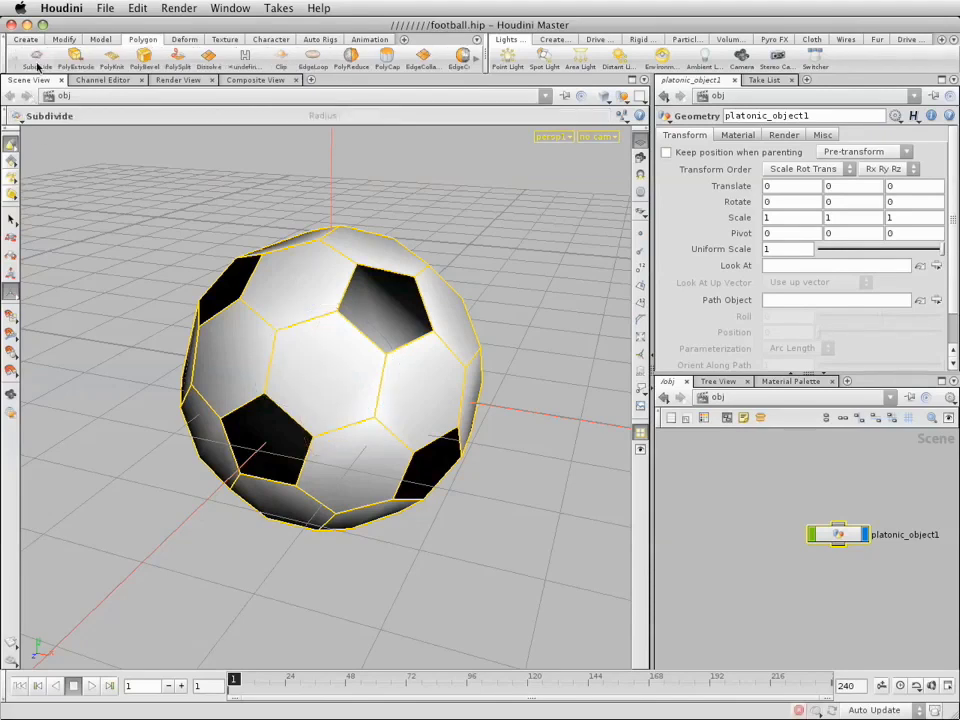
pyautogui.click(604, 95)
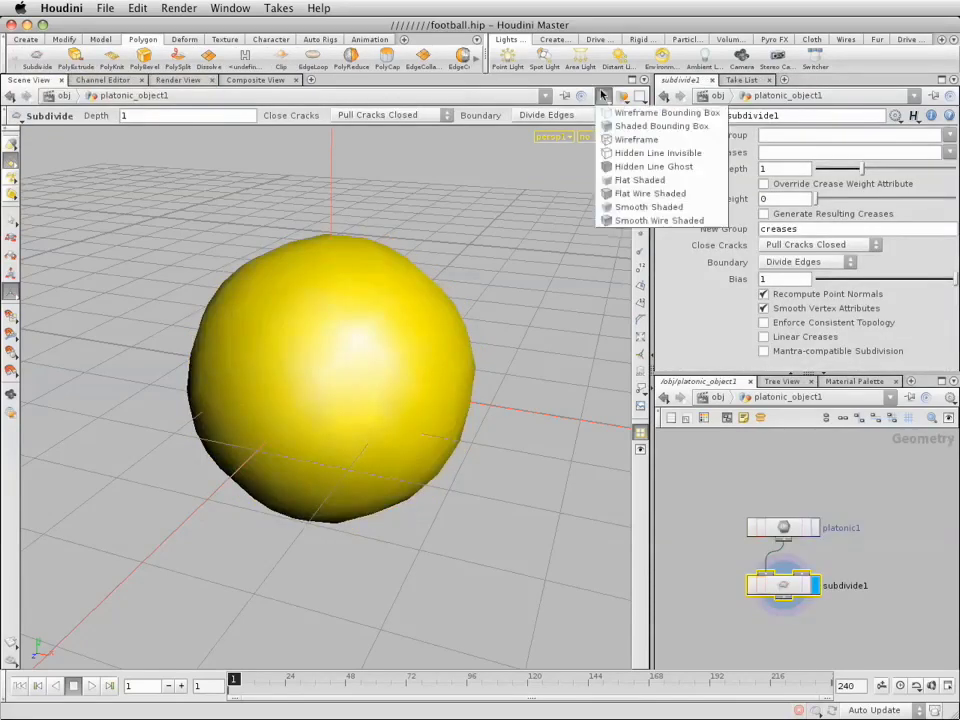
pyautogui.click(623, 221)
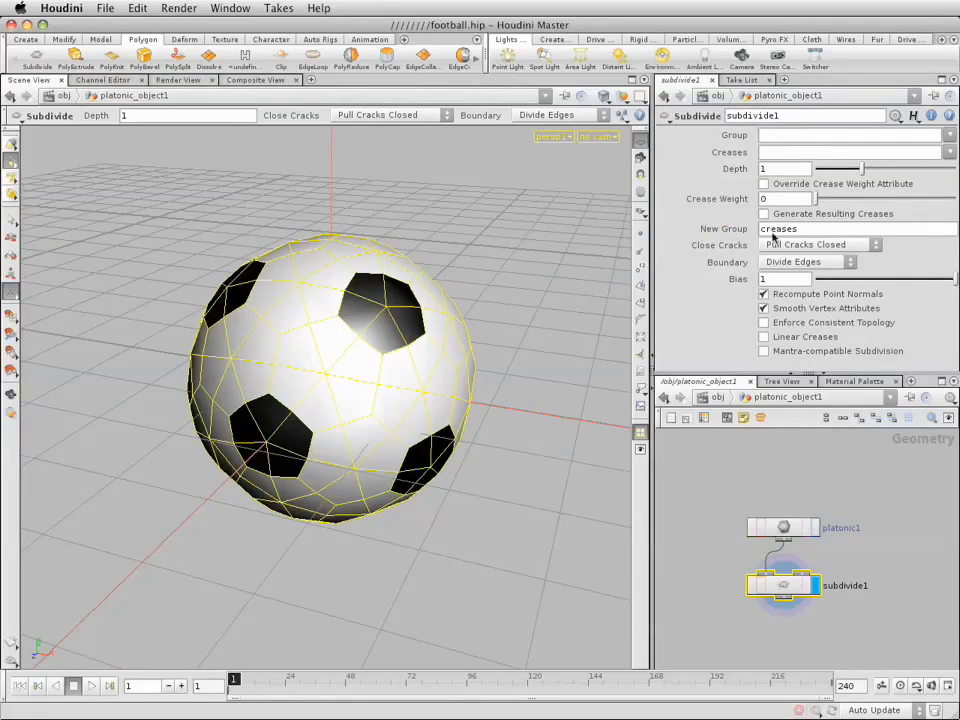
# Set the ball's subdivision depth to 2 and check the rounded shape from several angles.
pyautogui.write('2')
pyautogui.press('Return')
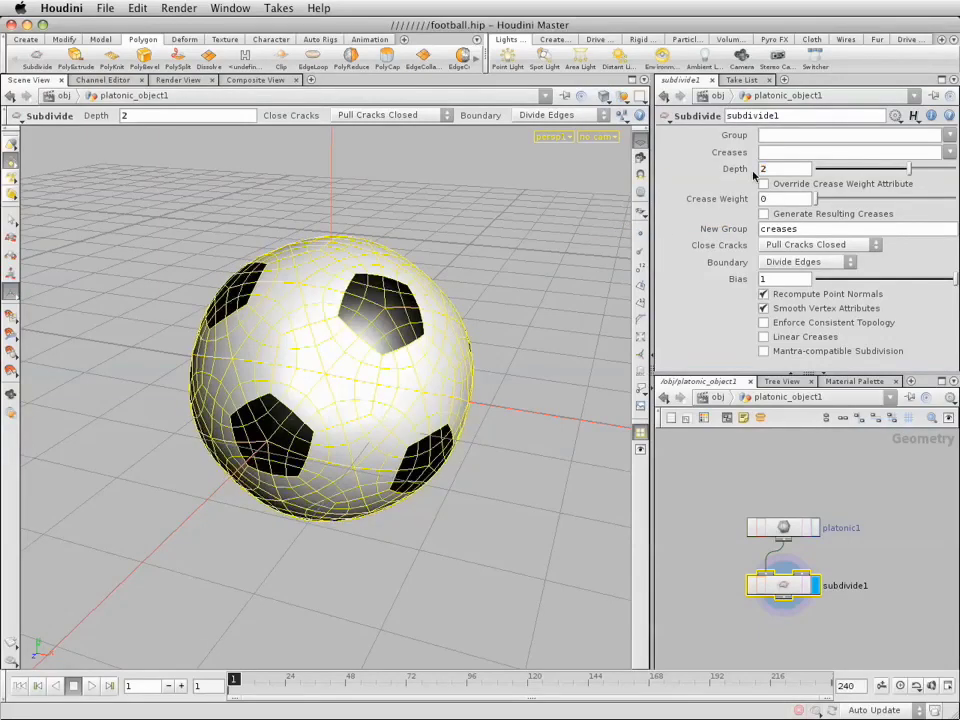
pyautogui.press('Escape')
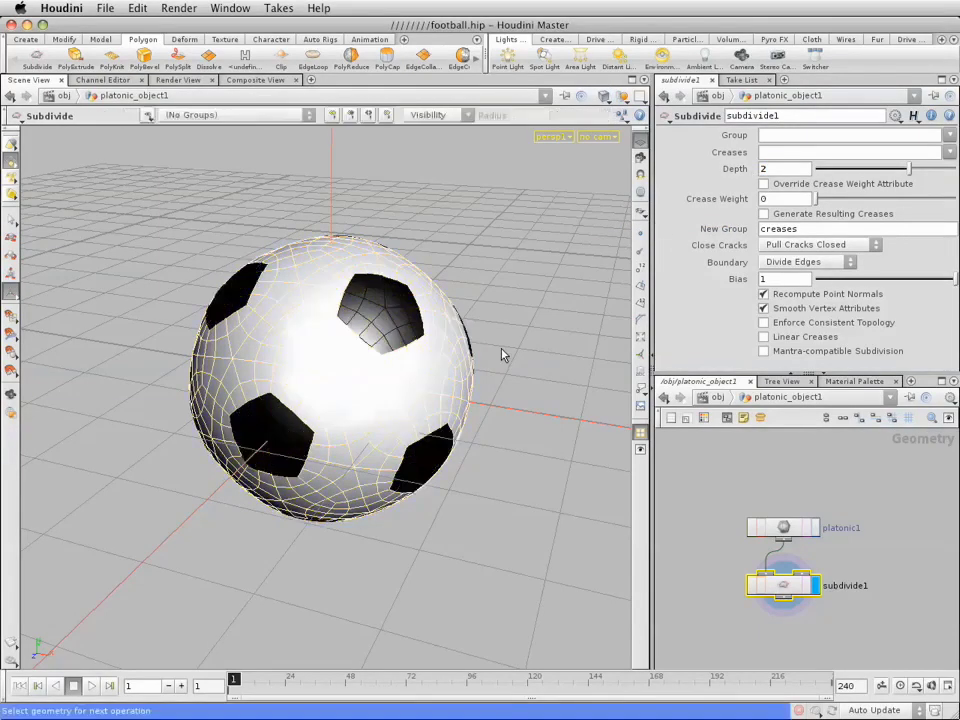
pyautogui.moveTo(507, 355); pyautogui.dragTo(463, 334)
pyautogui.press('Return')
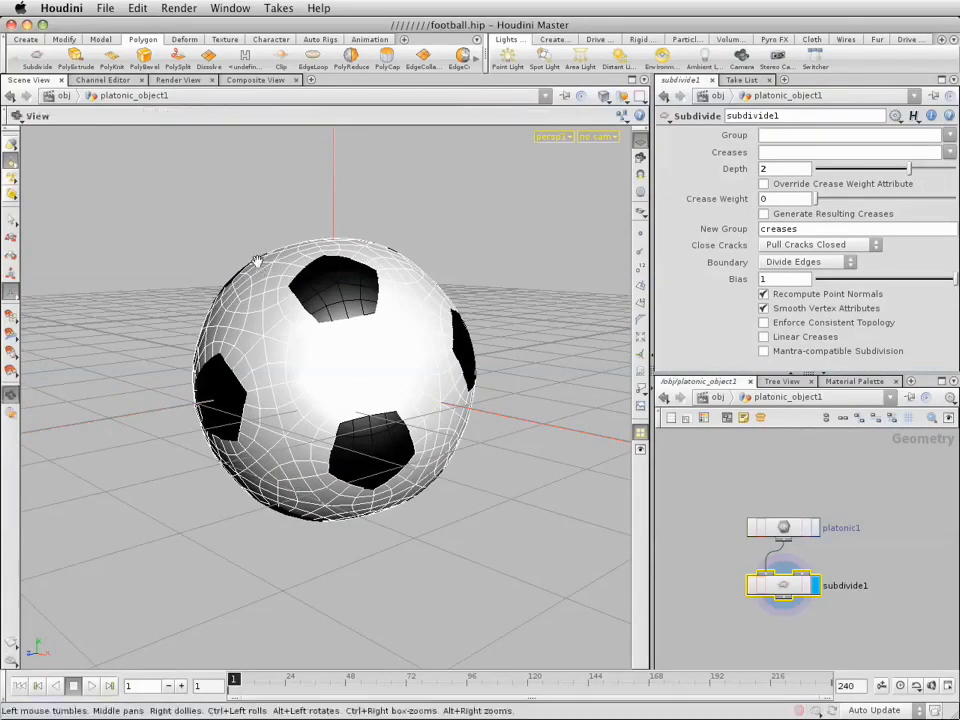
pyautogui.moveTo(257, 261); pyautogui.dragTo(323, 308)
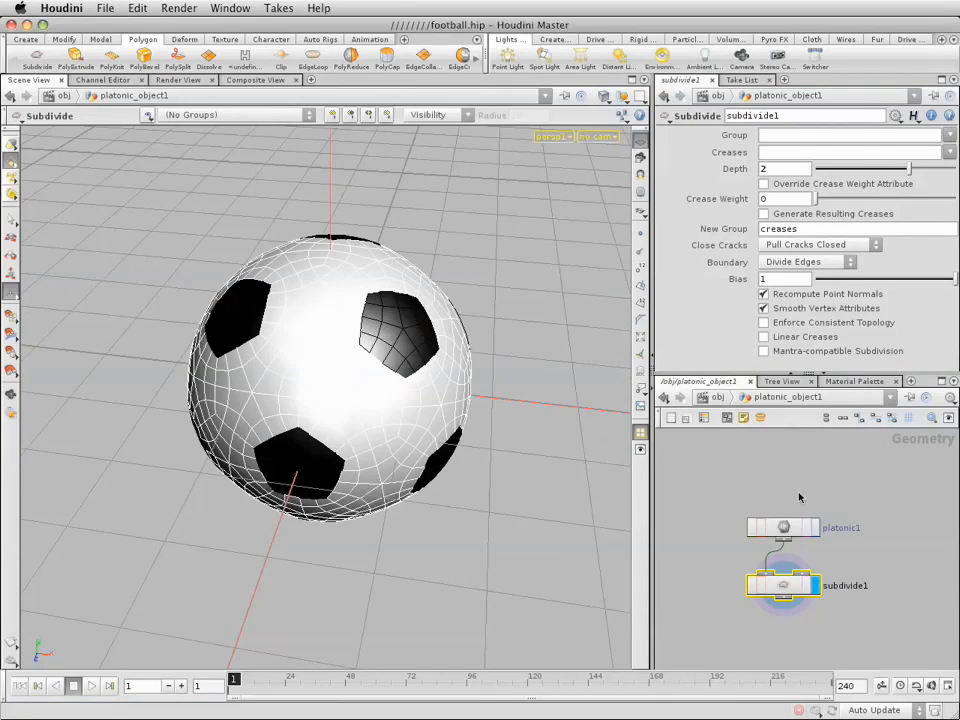
# Add a Sphere node beside the platonic node in the ball's geometry network.
pyautogui.moveTo(886, 562); pyautogui.dragTo(830, 521, button='middle')
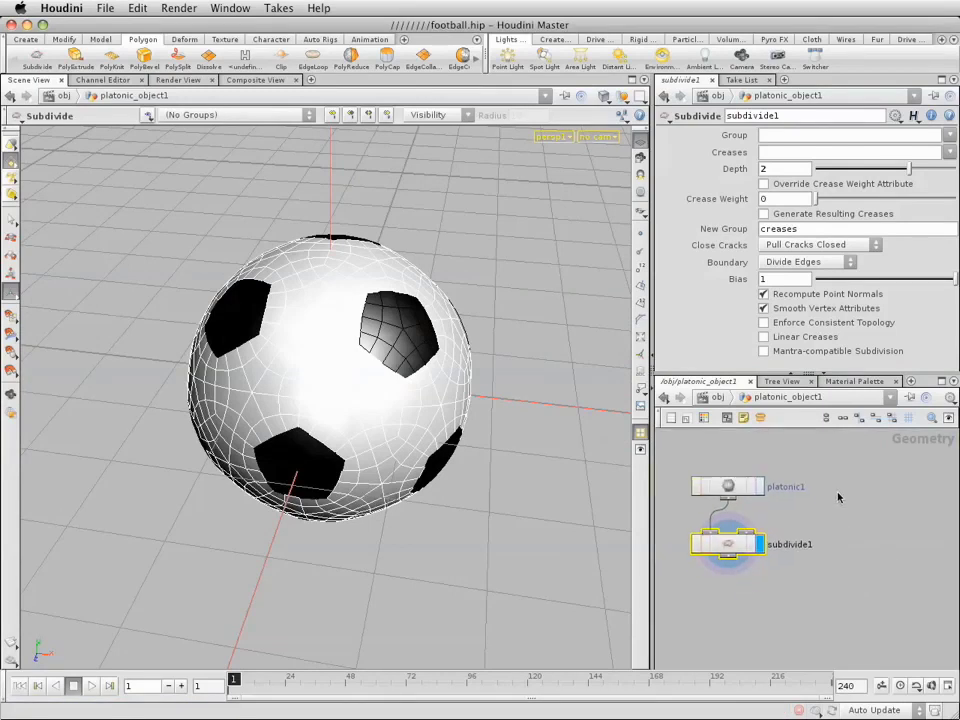
pyautogui.press('Tab')
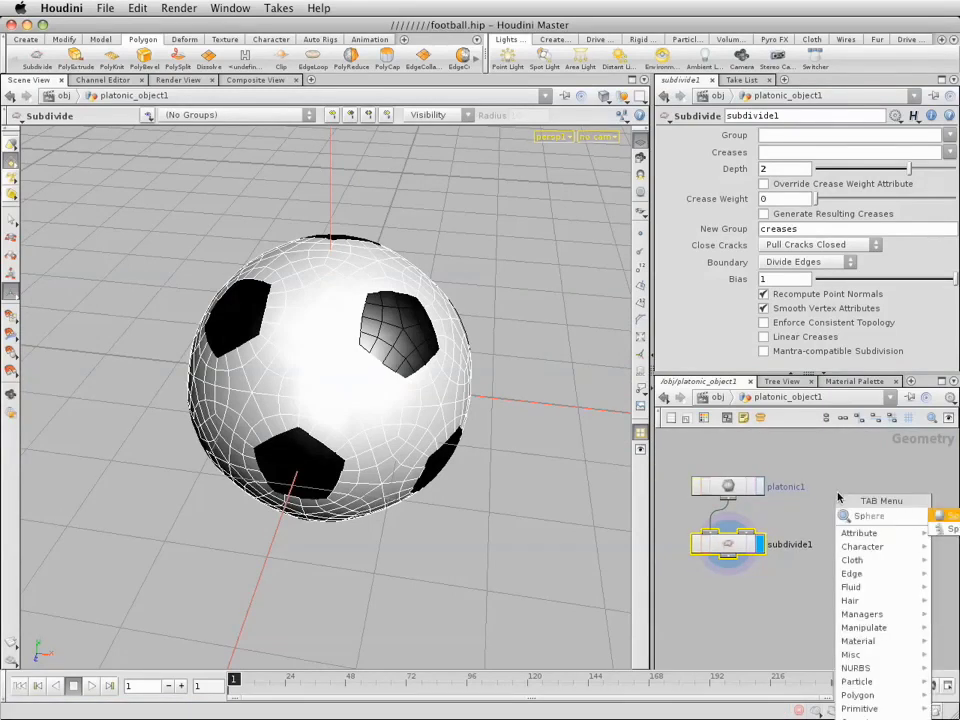
pyautogui.press('Return')
pyautogui.click(869, 495)
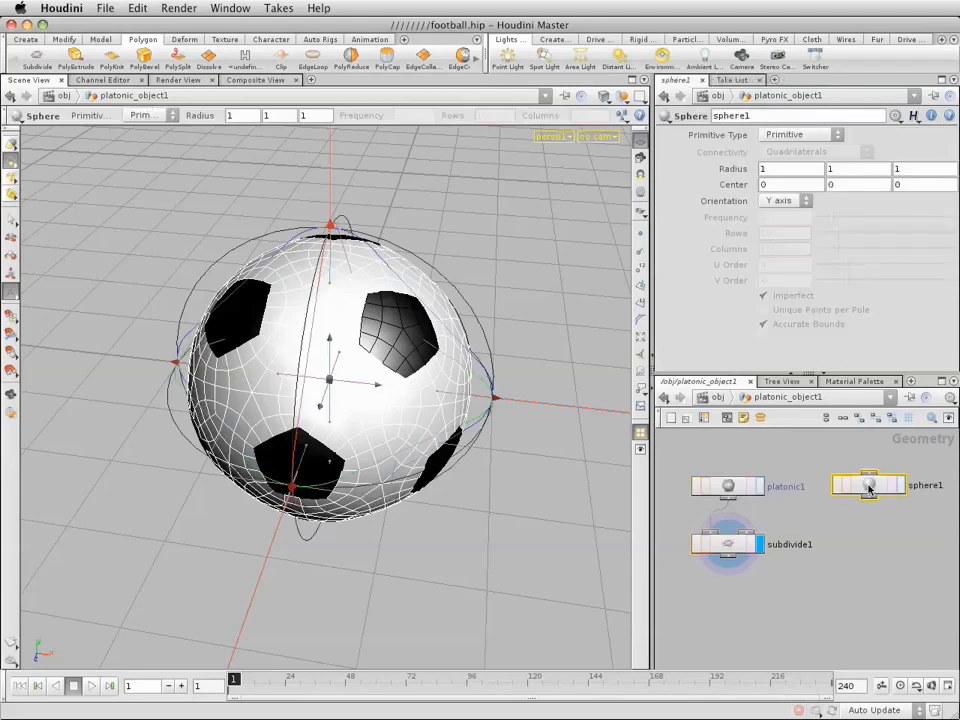
# Add a Ray node to the network below the Subdivide and Sphere nodes.
pyautogui.press('Tab')
pyautogui.write('ray')
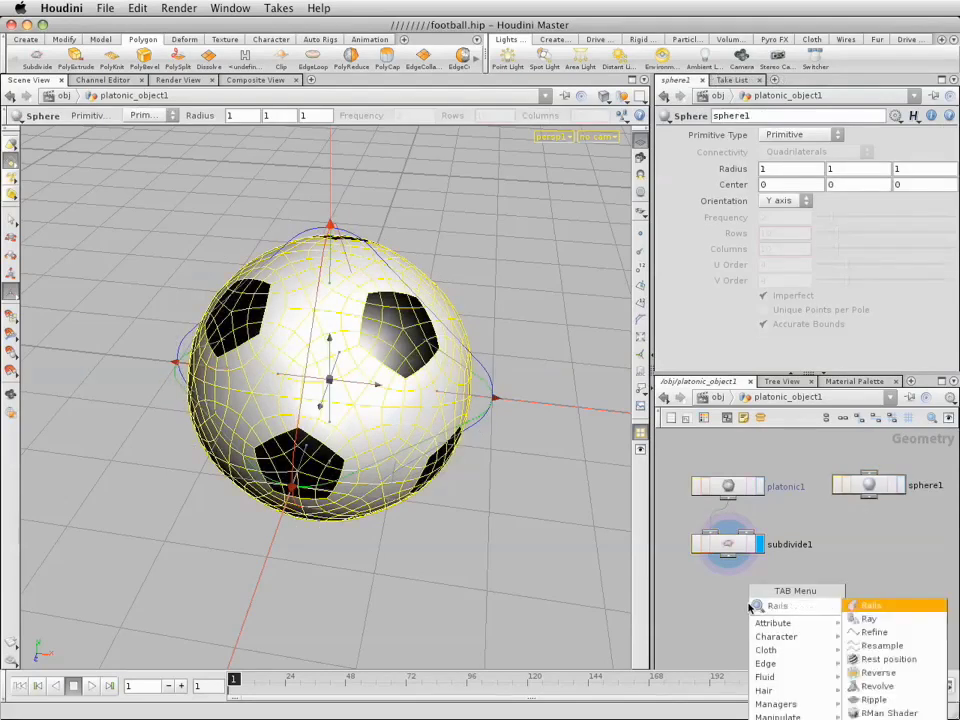
pyautogui.press('Return')
pyautogui.click(811, 617)
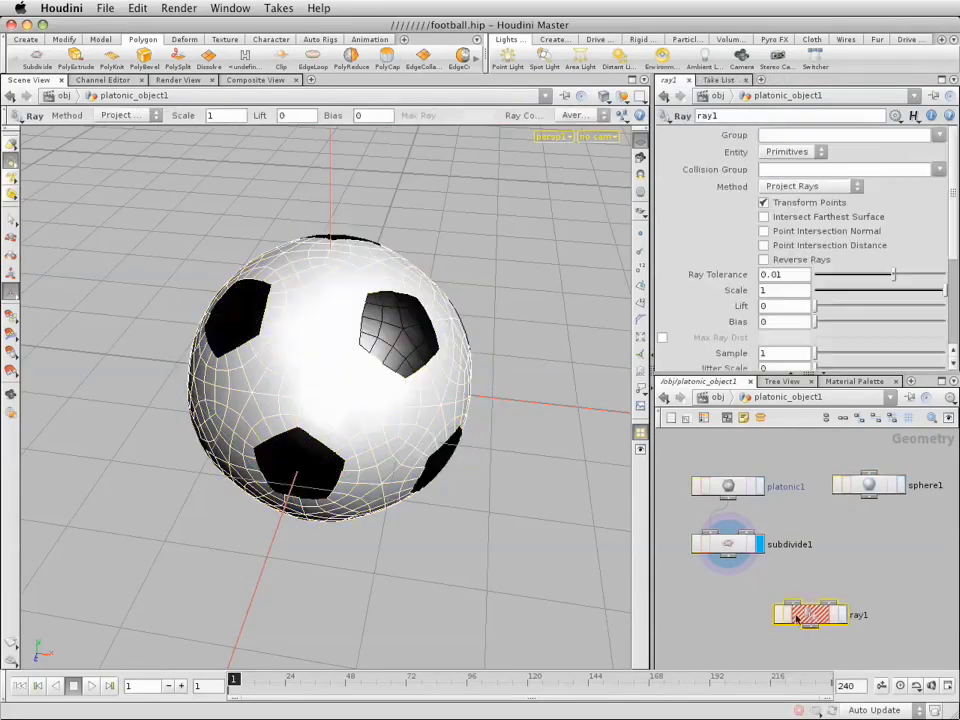
# Feed the subdivided ball and the sphere into the Ray node's first and second inputs and display the projected result.
pyautogui.click(838, 601)
pyautogui.moveTo(728, 556); pyautogui.dragTo(793, 605)
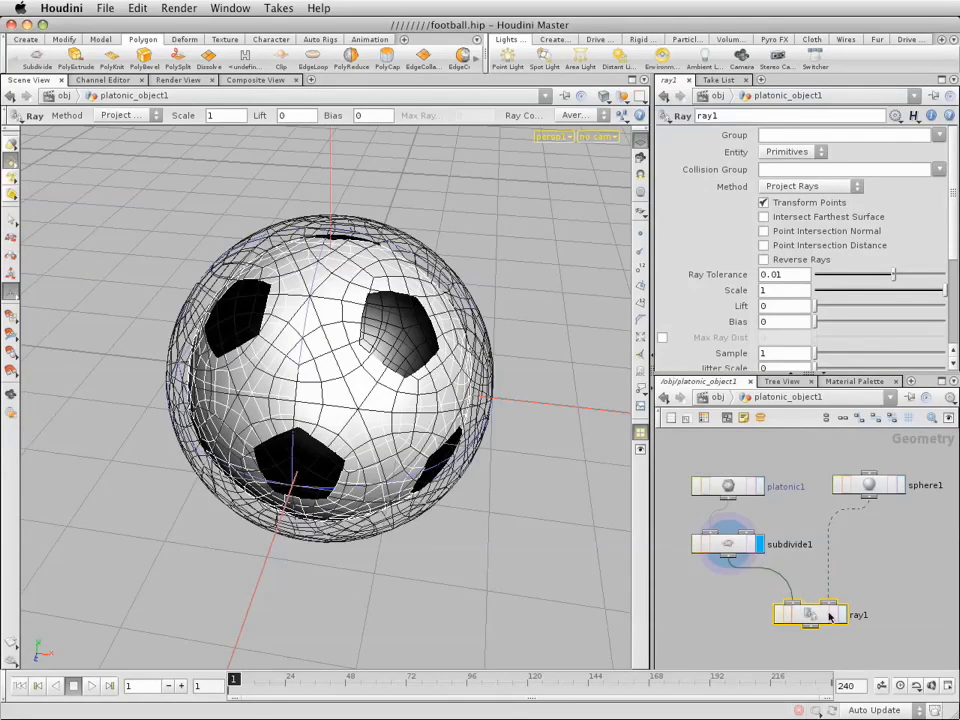
pyautogui.click(840, 614)
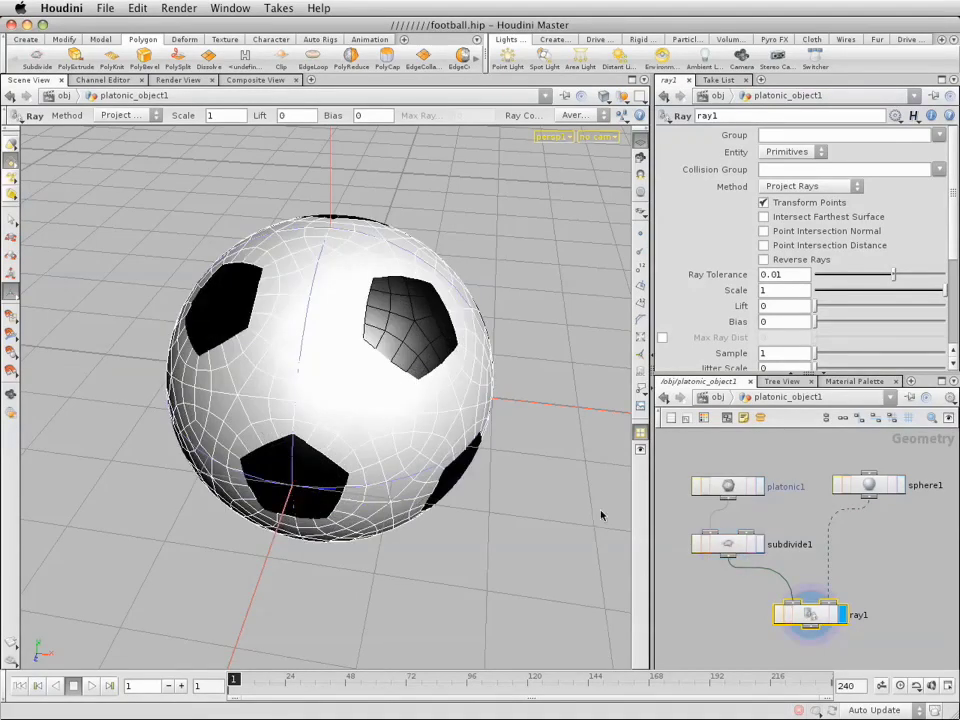
pyautogui.press('Escape')
pyautogui.moveTo(510, 403)
pyautogui.mouseDown()
pyautogui.moveTo(489, 378)
pyautogui.moveTo(486, 353)
pyautogui.moveTo(533, 336)
pyautogui.moveTo(501, 345)
pyautogui.moveTo(492, 401)
pyautogui.mouseUp()
pyautogui.moveTo(492, 401); pyautogui.dragTo(437, 417, button='right')
pyautogui.press('Return')
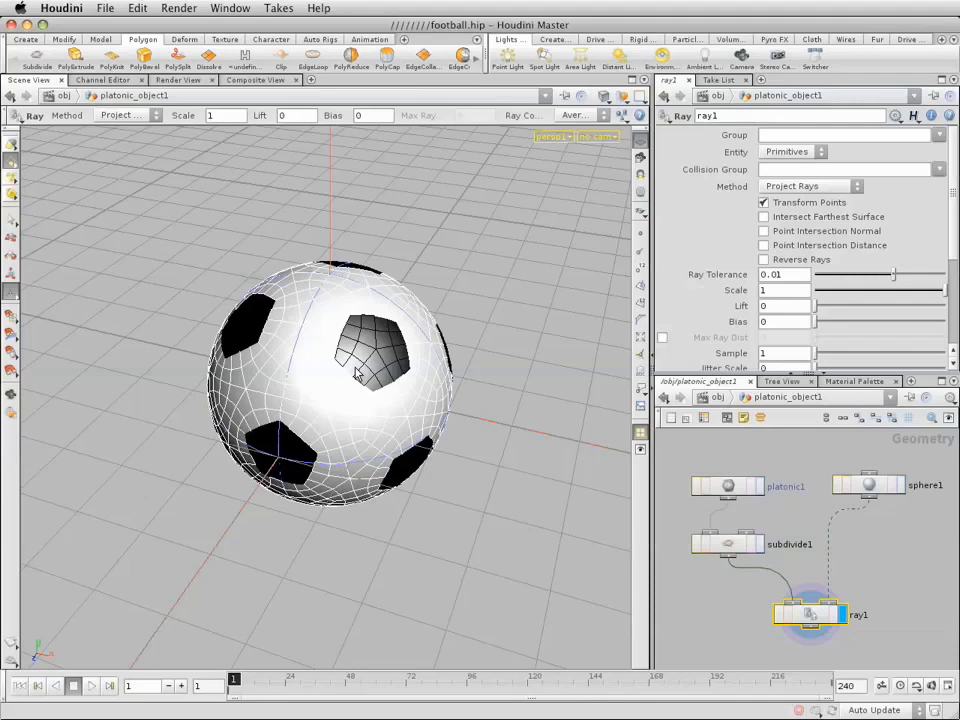
# Display the original platonic ball, with its node moved further above Subdivide, and examine its primitive numbers.
pyautogui.click(740, 488)
pyautogui.moveTo(740, 488); pyautogui.dragTo(735, 460)
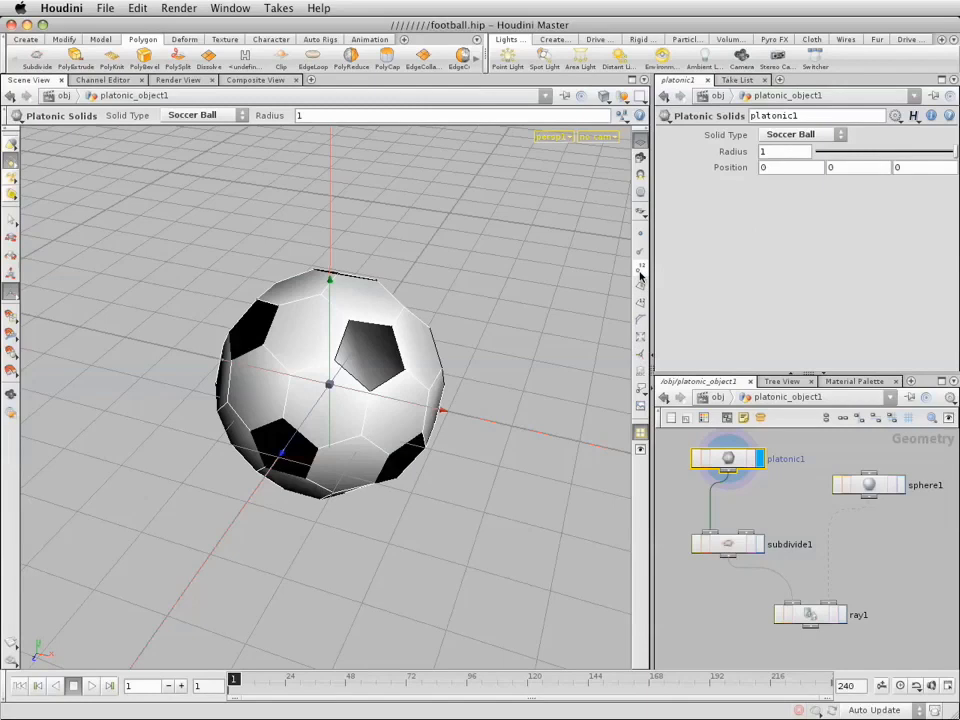
pyautogui.click(640, 302)
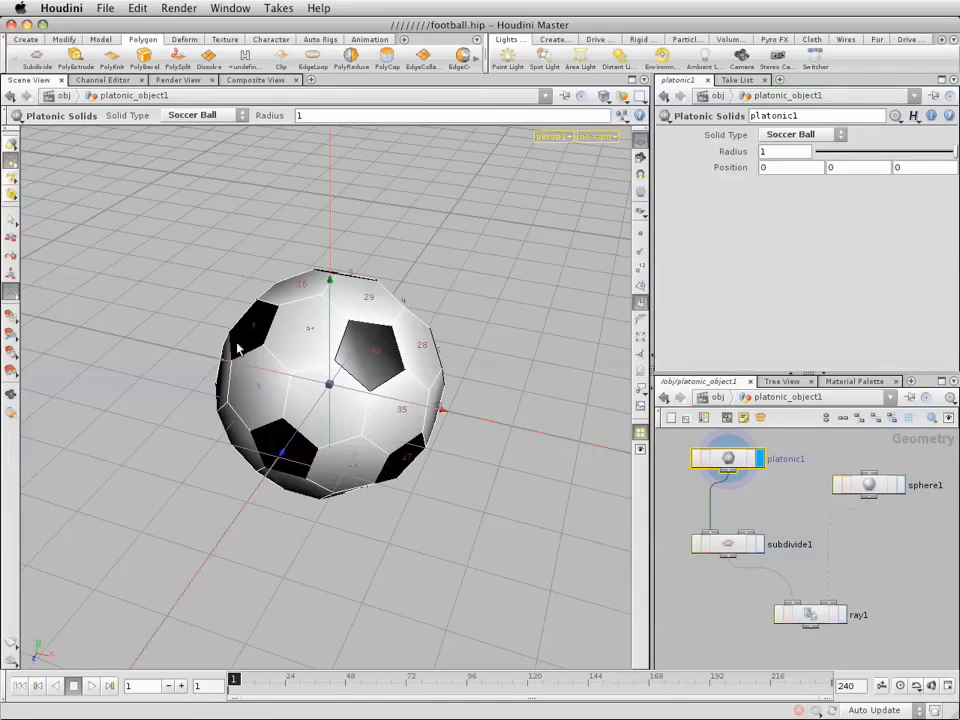
pyautogui.click(640, 302)
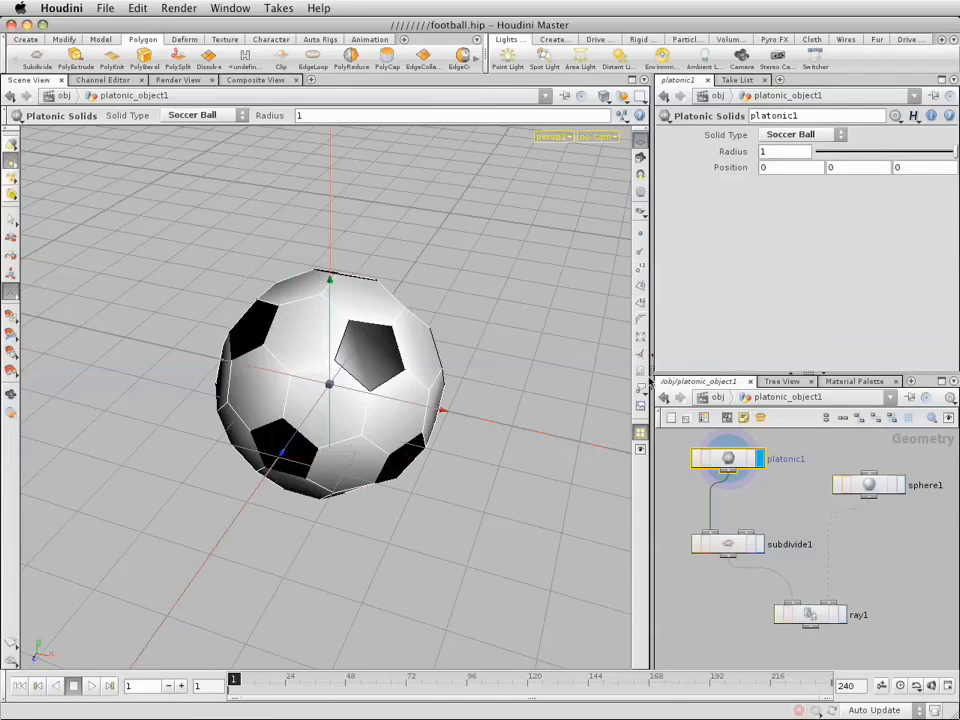
# Insert an AttribCreate node between the platonic and Subdivide nodes.
pyautogui.press('Tab')
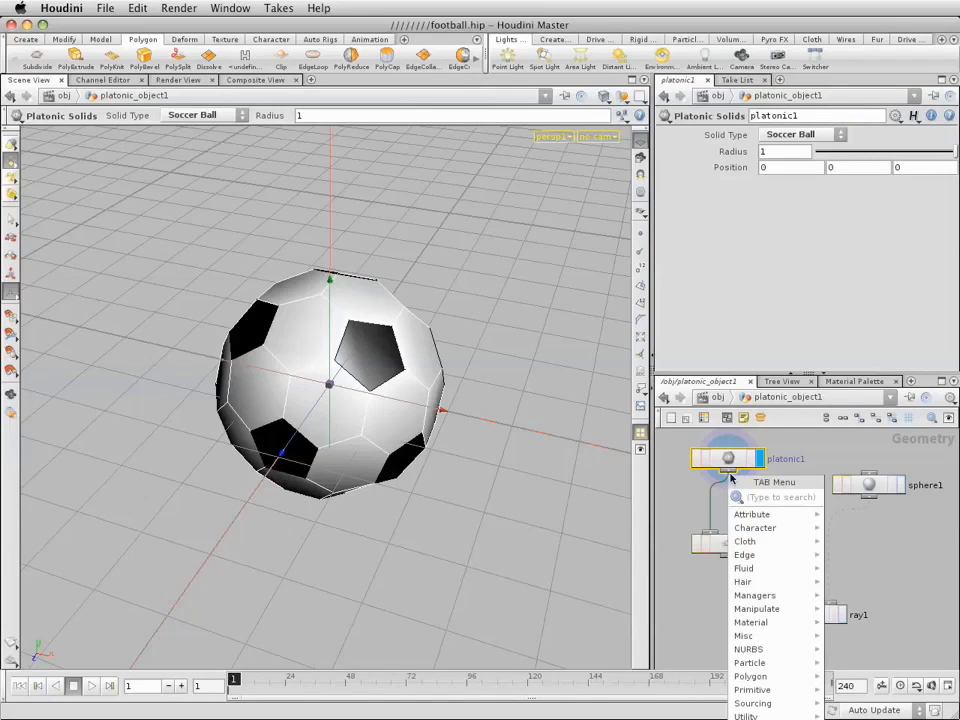
pyautogui.write('attrib')
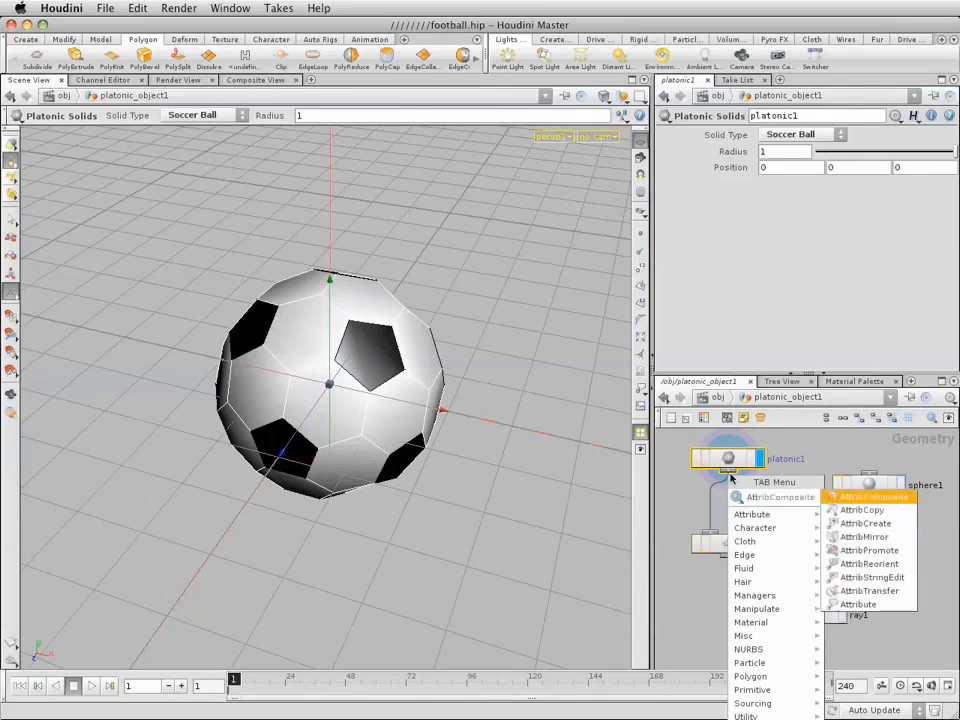
pyautogui.press('Down')
pyautogui.press('Down')
pyautogui.press('Escape')
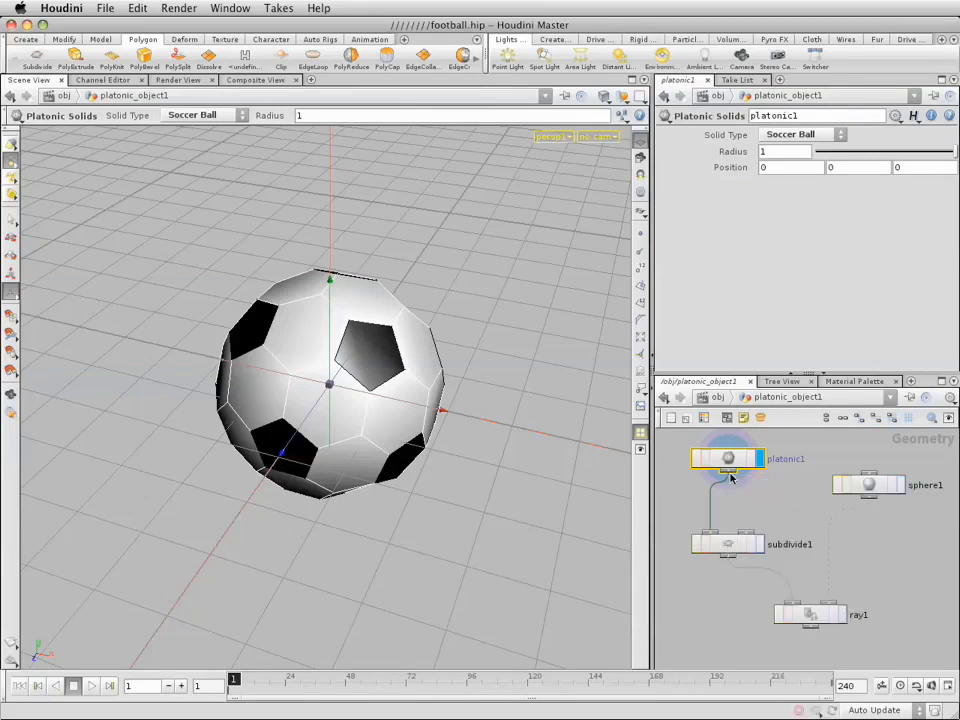
pyautogui.click(729, 500)
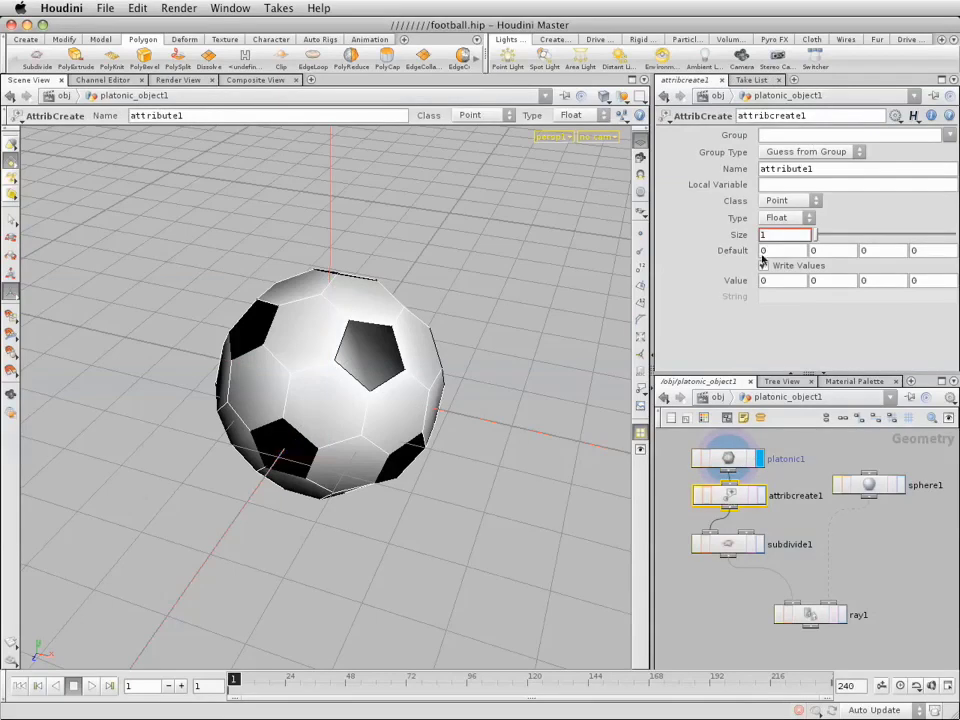
# Name the new attribute primnum and set its class to Primitive.
pyautogui.moveTo(822, 173); pyautogui.dragTo(737, 170)
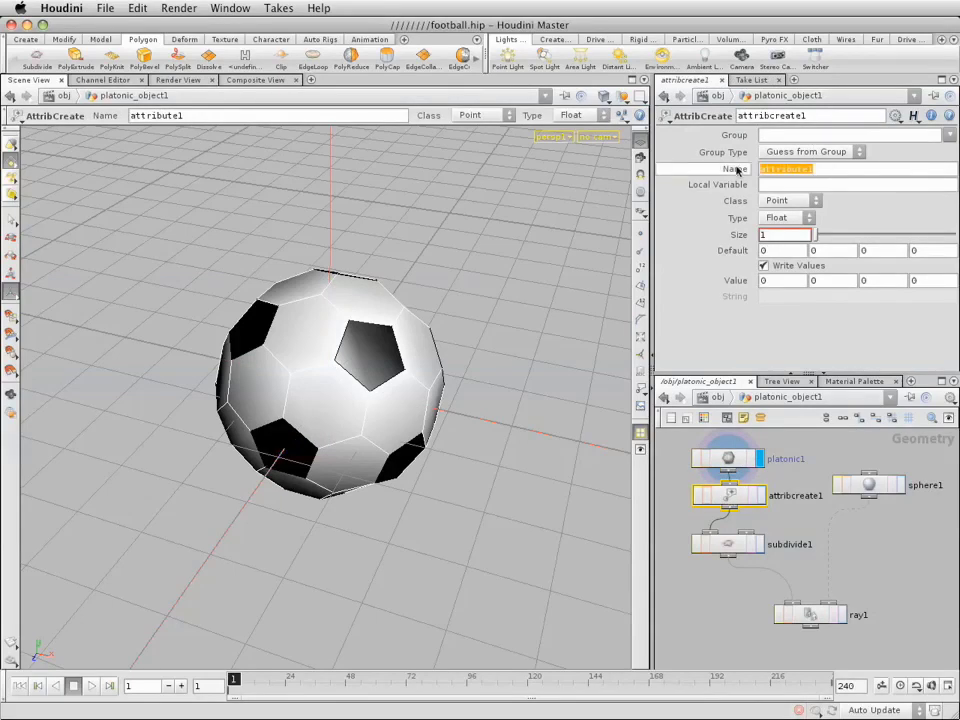
pyautogui.write('pri')
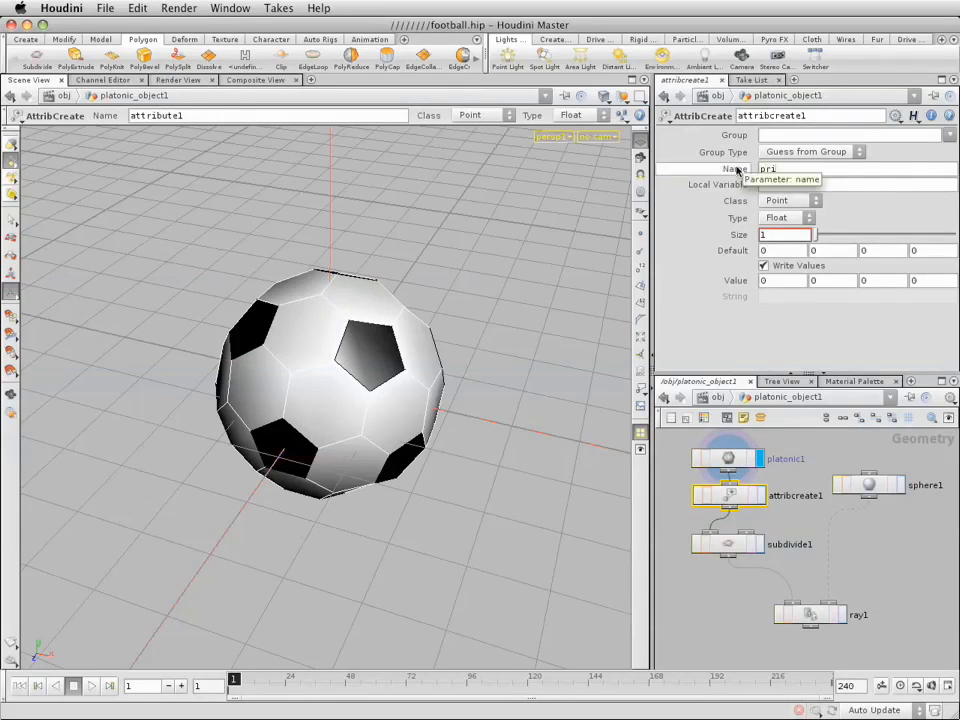
pyautogui.write('mnum')
pyautogui.press('Return')
pyautogui.click(784, 200)
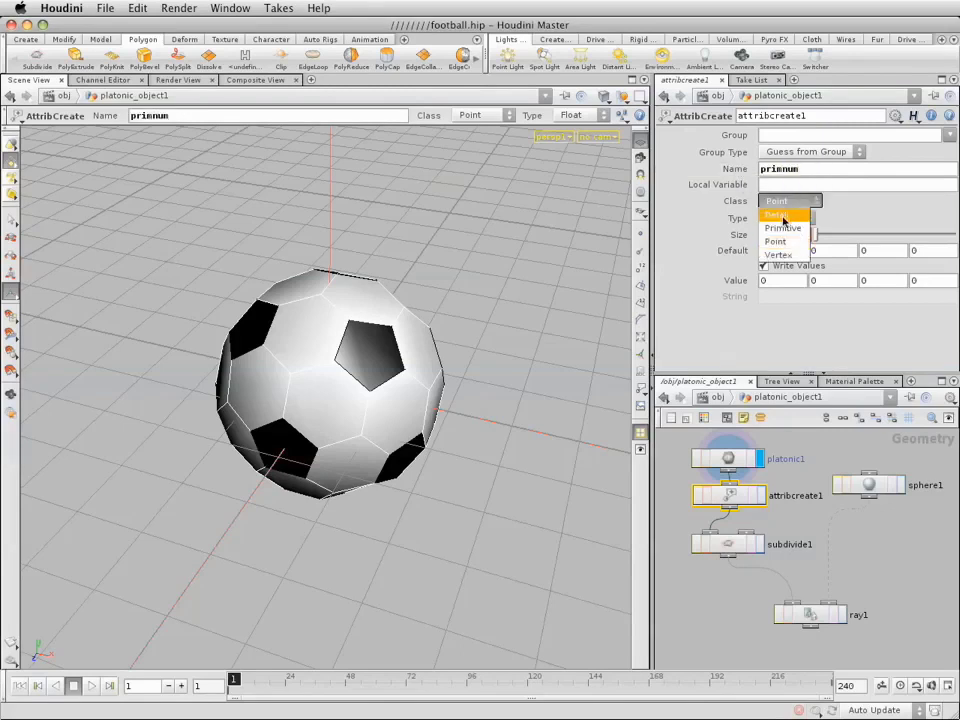
pyautogui.click(783, 228)
# Set the first value component of the primnum attribute to the expression $PR.
pyautogui.click(765, 281)
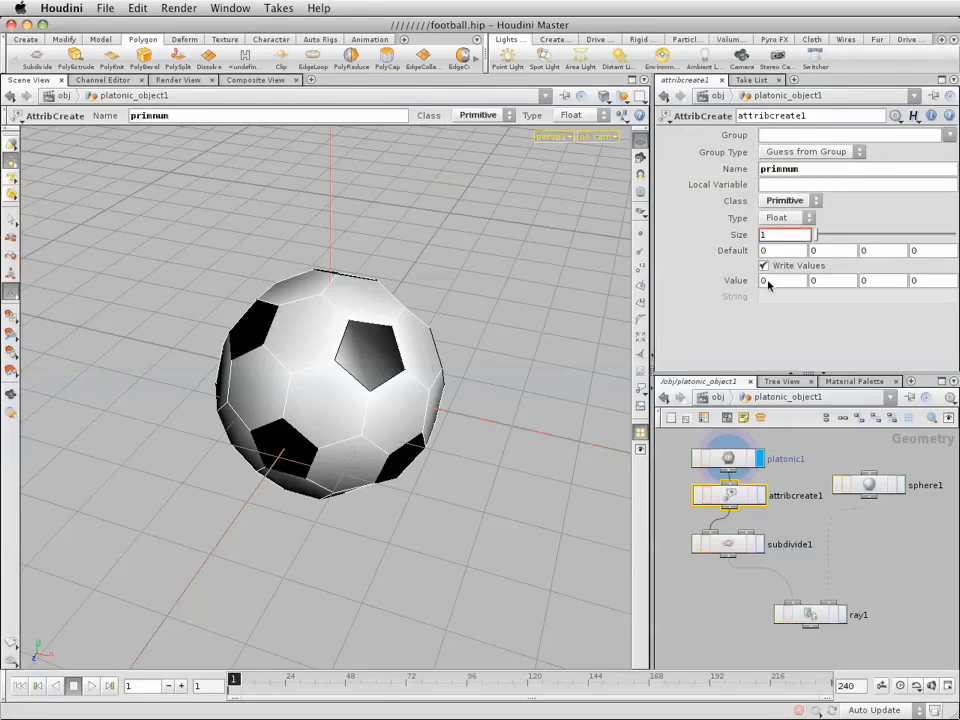
pyautogui.write('$P')
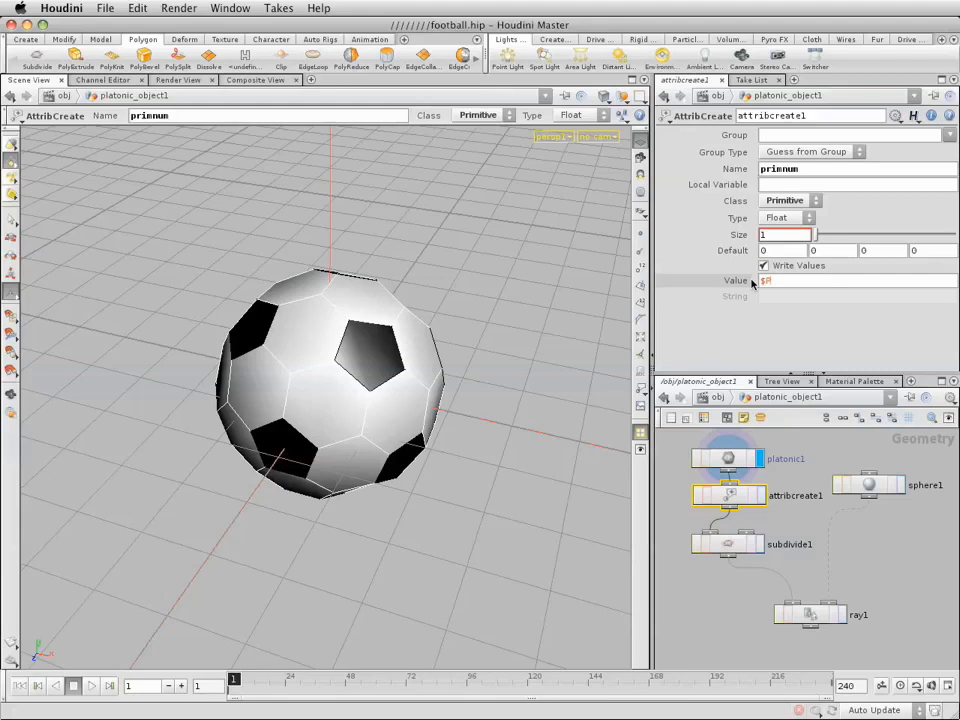
pyautogui.write('R')
pyautogui.press('Return')
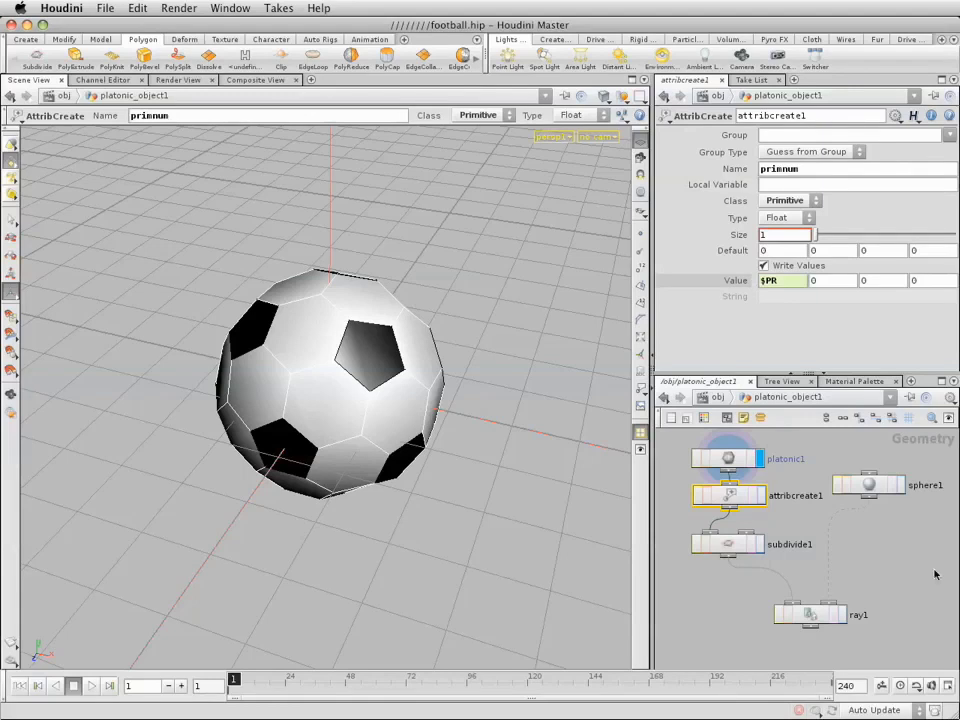
# Add a ForEach node after the Ray node and display its output.
pyautogui.scroll(-3, 850, 550)
pyautogui.press('Tab')
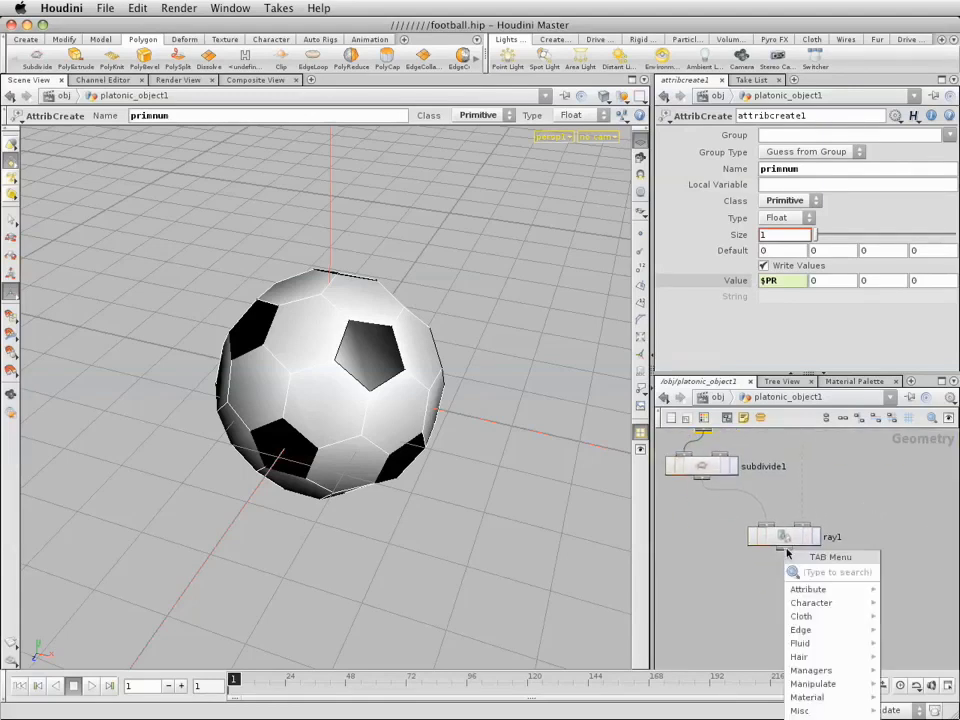
pyautogui.write('for')
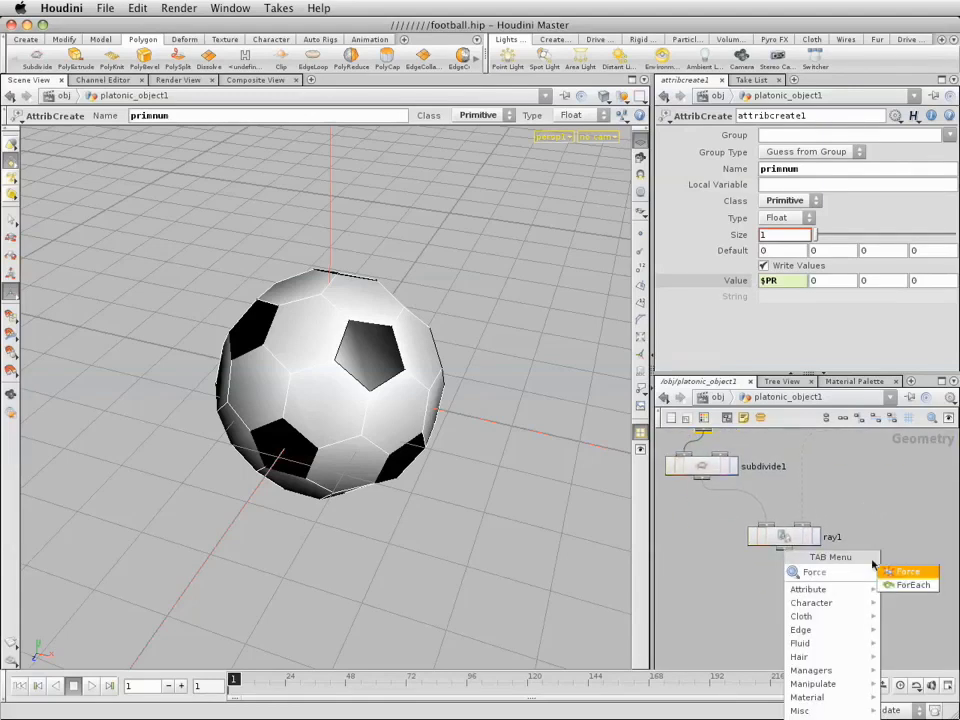
pyautogui.click(892, 588)
pyautogui.click(783, 595)
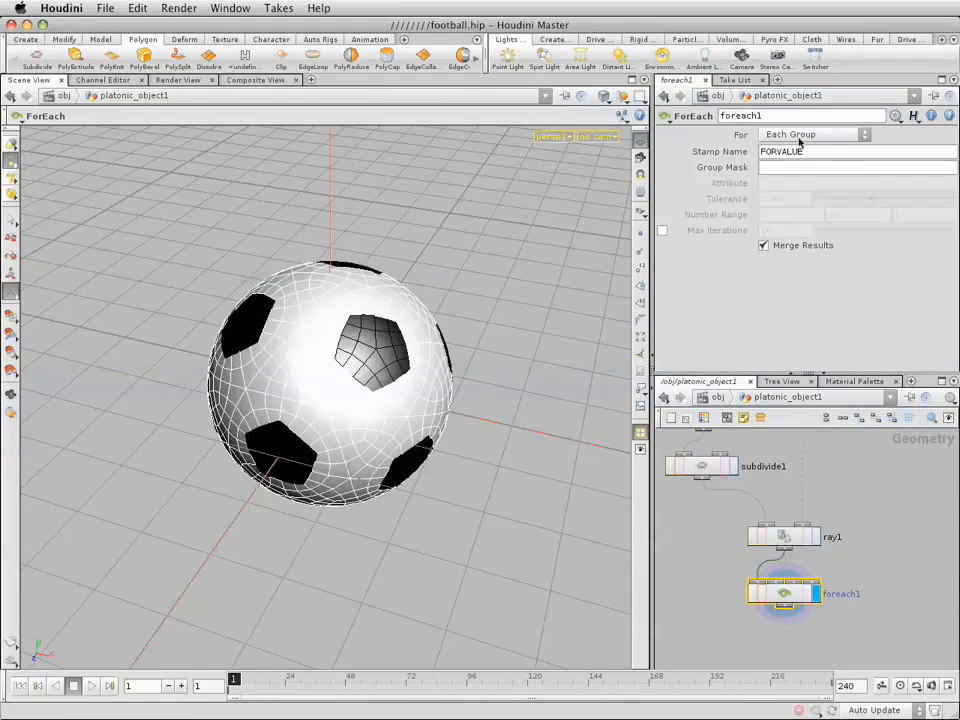
# Set the ForEach node to loop over Each Attribute Value, using primnum as the attribute.
pyautogui.click(797, 137)
pyautogui.click(806, 162)
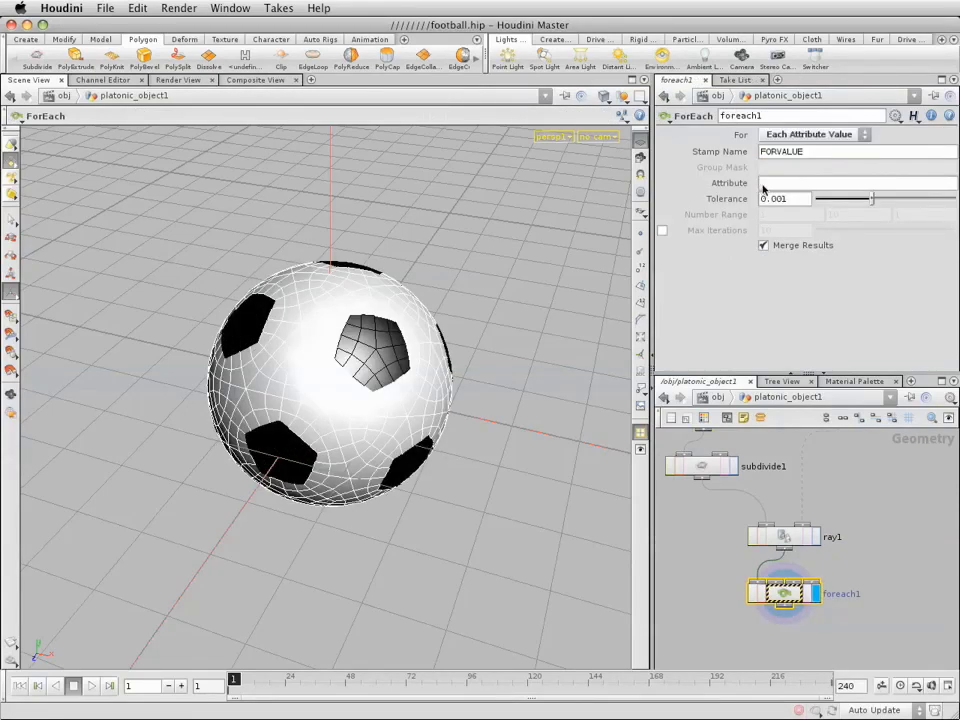
pyautogui.click(763, 188)
pyautogui.write('primnum')
pyautogui.press('Return')
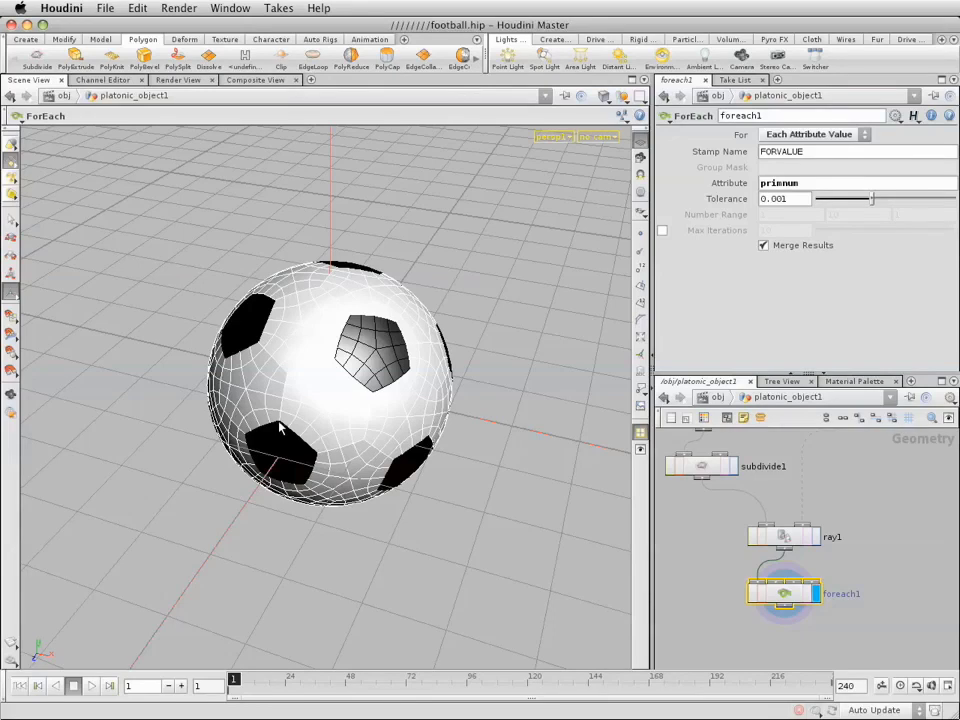
# Open the ForEach network and bring its Each node and the isolated panel into view.
pyautogui.doubleClick(783, 597)
pyautogui.press('Escape')
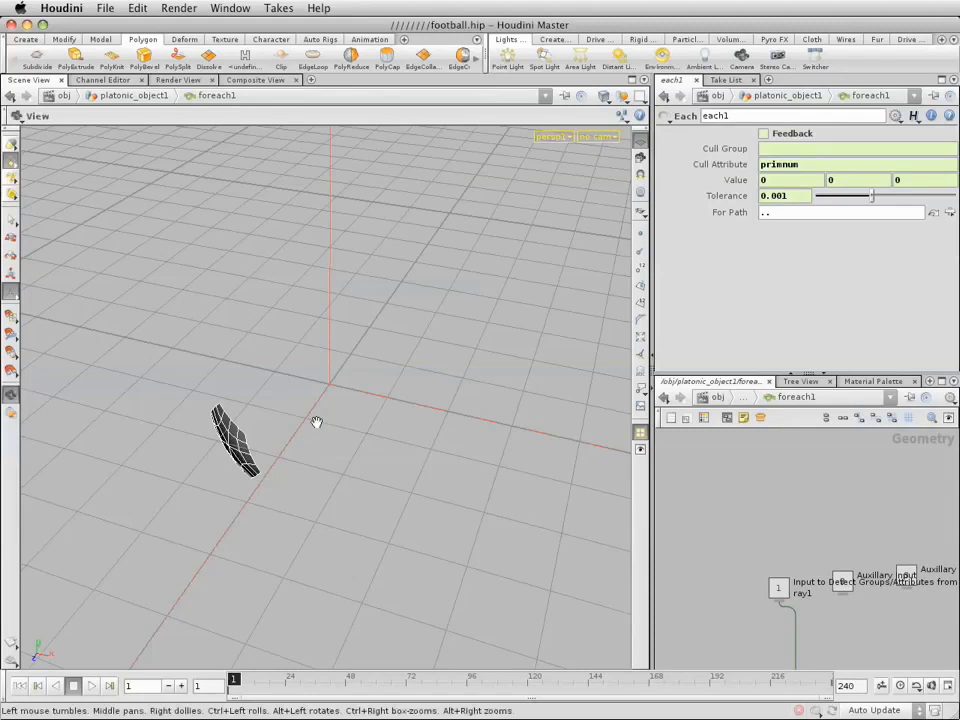
pyautogui.moveTo(317, 422); pyautogui.dragTo(345, 386)
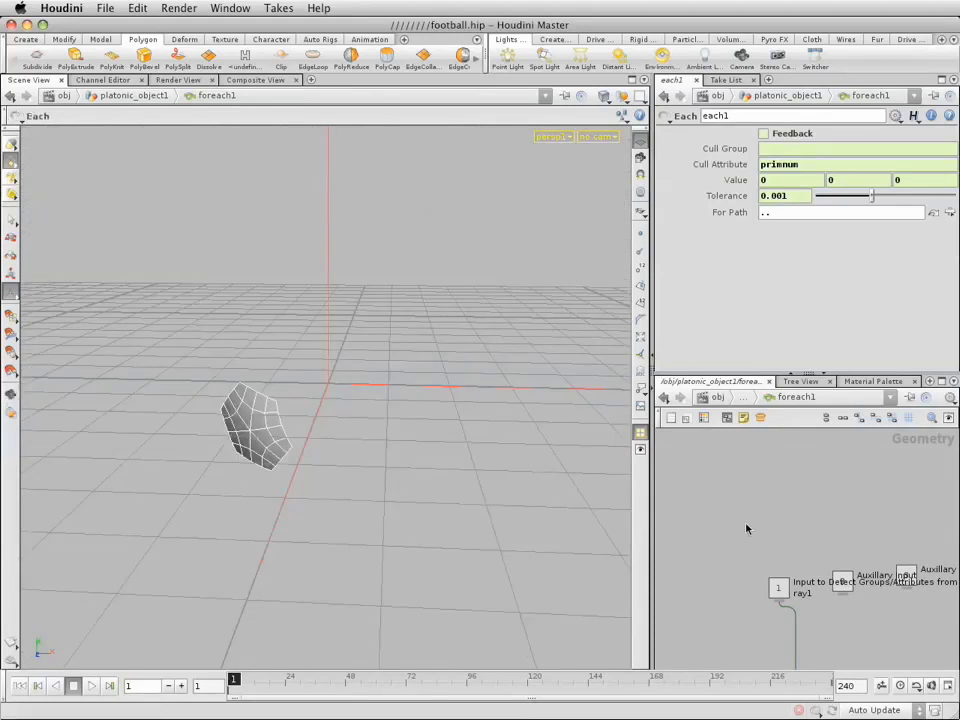
pyautogui.press('f')
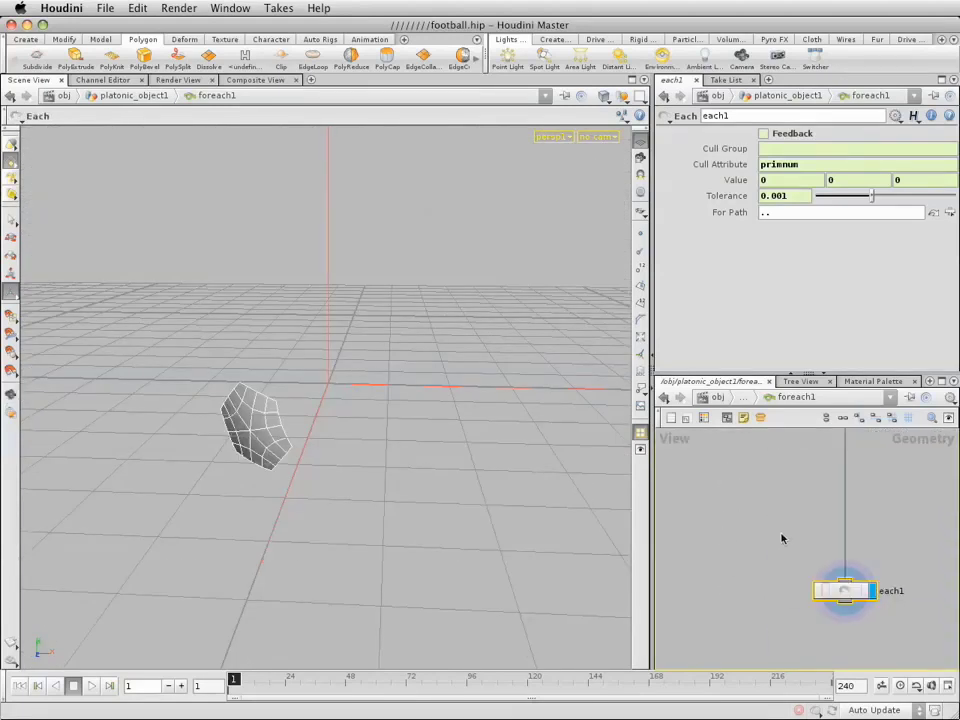
pyautogui.moveTo(784, 542); pyautogui.dragTo(711, 499, button='middle')
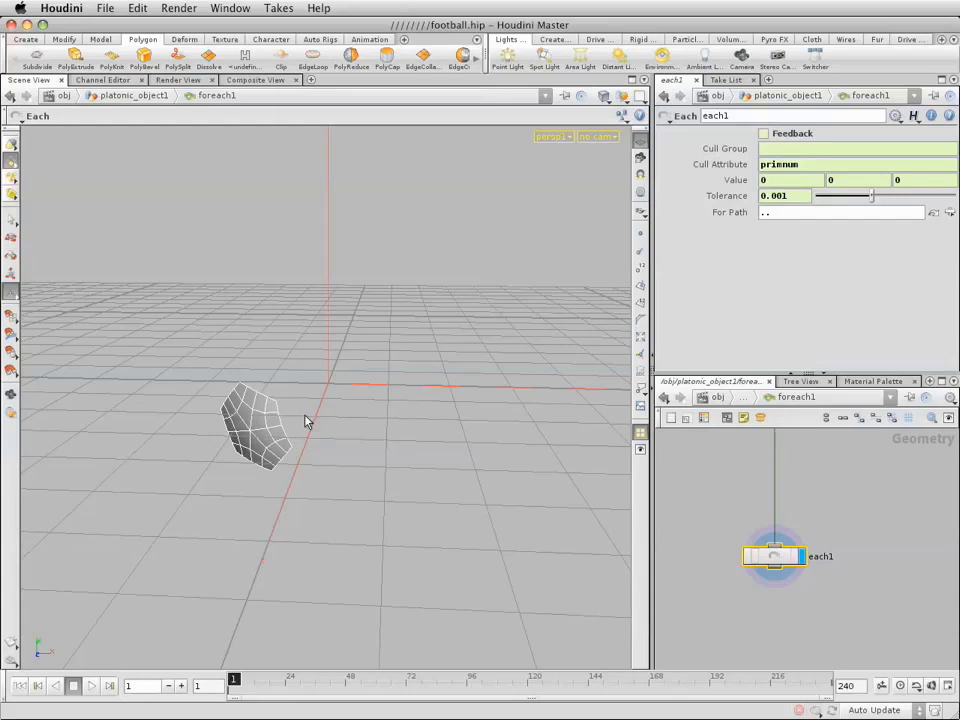
# Extrude all faces of the isolated panel outward by about 0.037 with PolyExtrude and keep points shared using Average Positions.
pyautogui.moveTo(306, 420)
pyautogui.press('n')
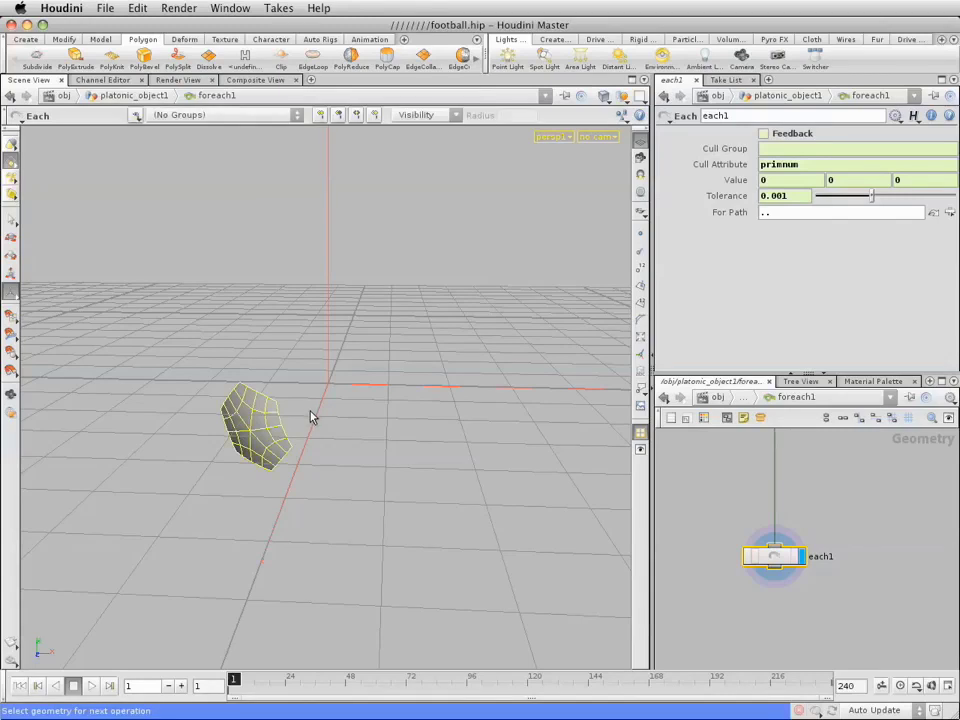
pyautogui.click(72, 57)
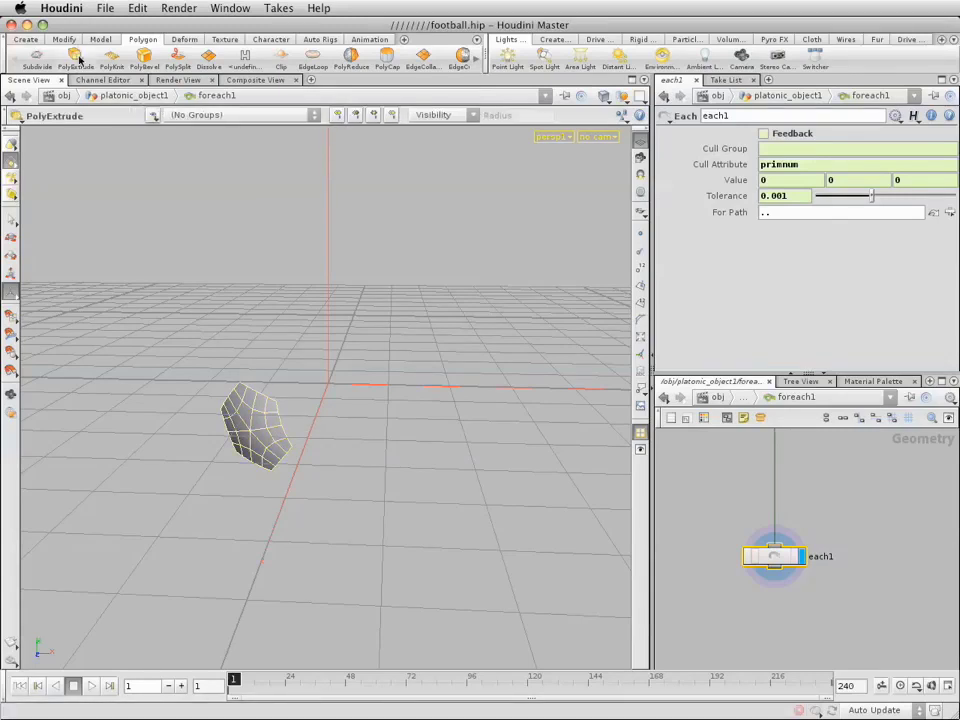
pyautogui.click(236, 435)
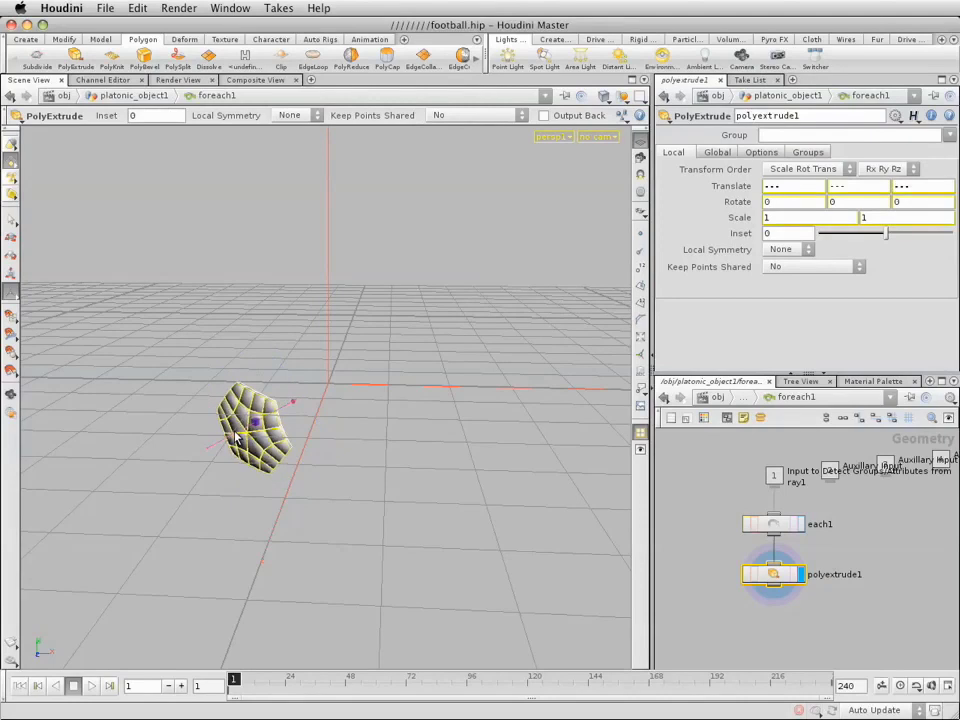
pyautogui.click(788, 266)
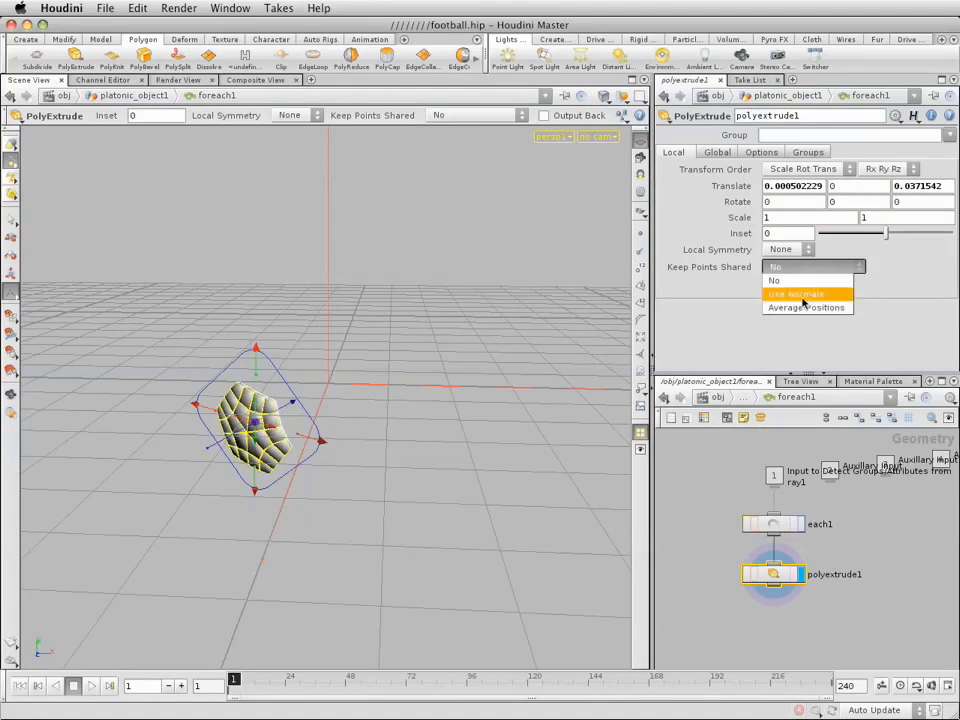
pyautogui.click(803, 307)
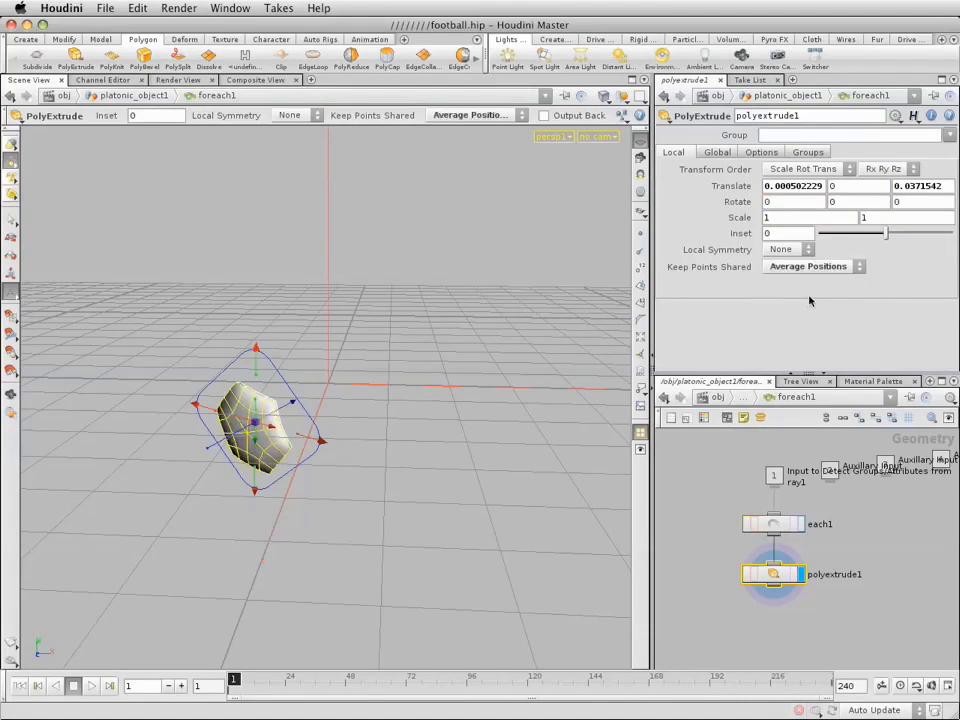
# Set the PolyExtrude divisions to 3 and its inset to -0.03.
pyautogui.click(761, 152)
pyautogui.moveTo(816, 176); pyautogui.dragTo(821, 174)
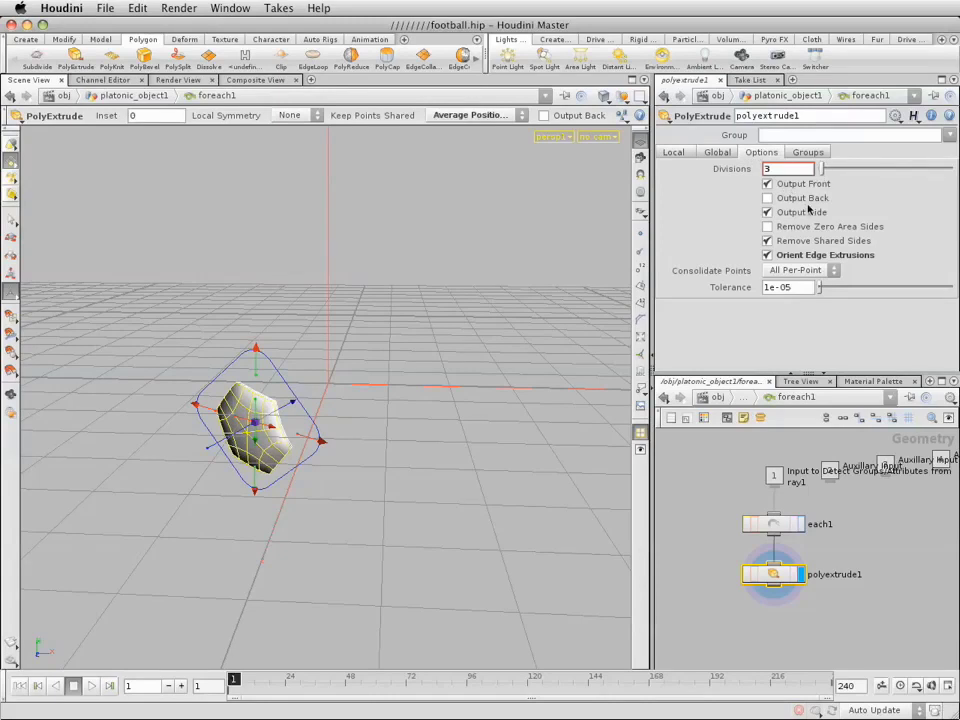
pyautogui.click(673, 152)
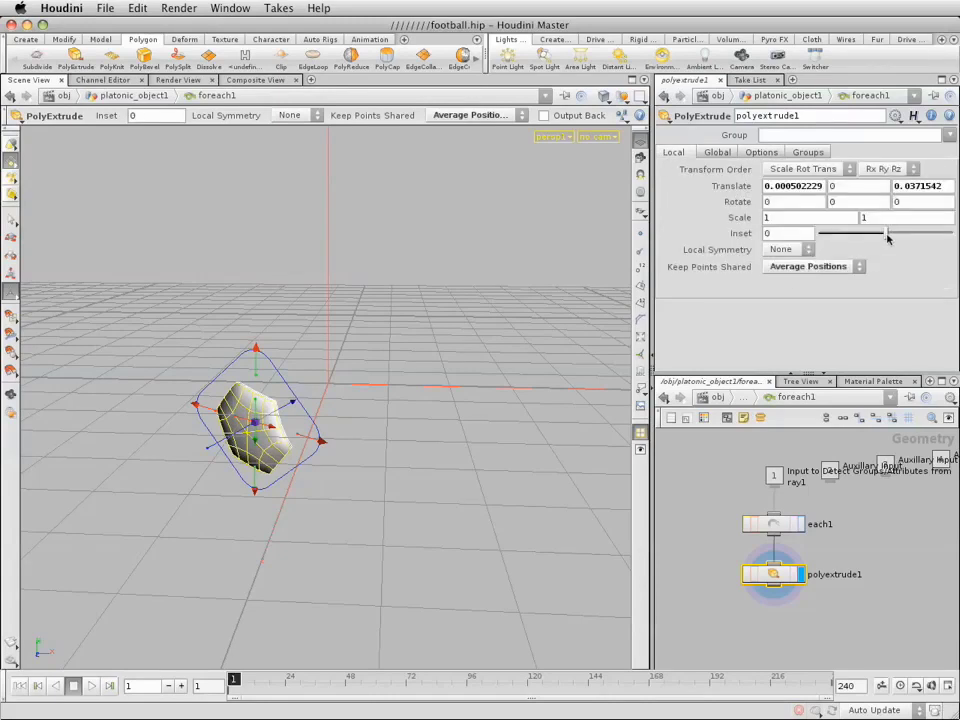
pyautogui.moveTo(886, 233); pyautogui.dragTo(881, 253)
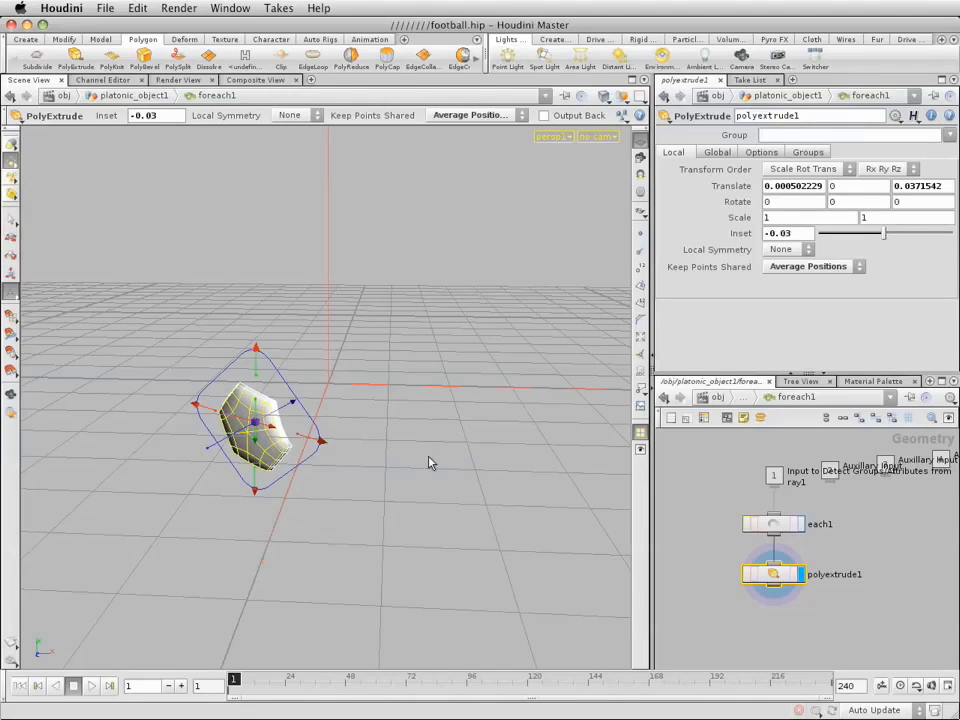
pyautogui.moveTo(390, 463); pyautogui.dragTo(420, 388)
pyautogui.moveTo(283, 424); pyautogui.dragTo(354, 399)
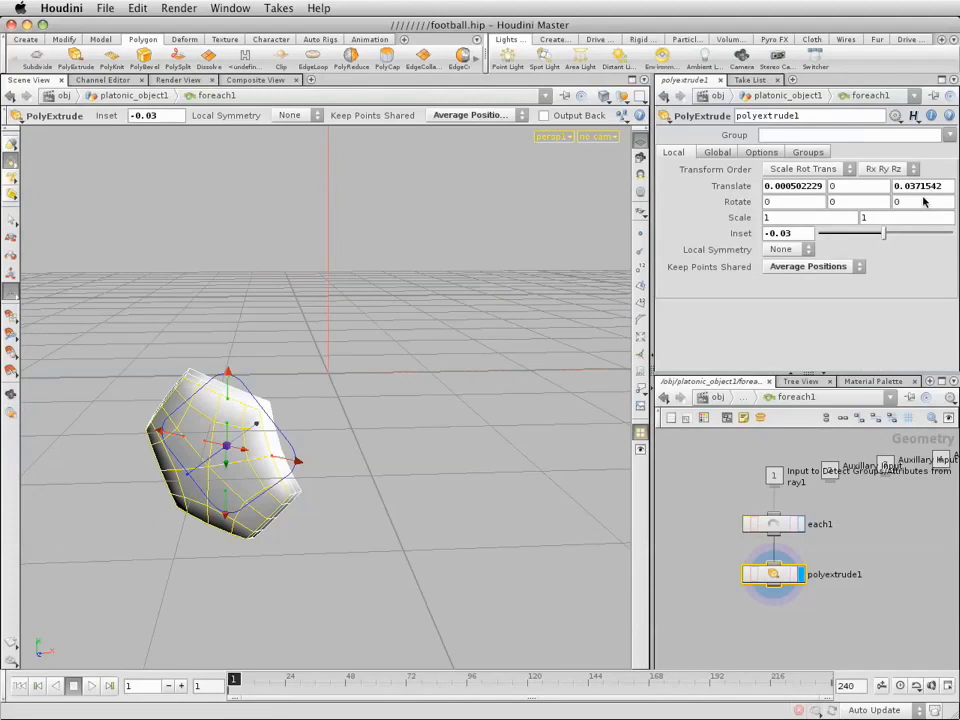
pyautogui.moveTo(865, 531); pyautogui.dragTo(858, 533, button='middle')
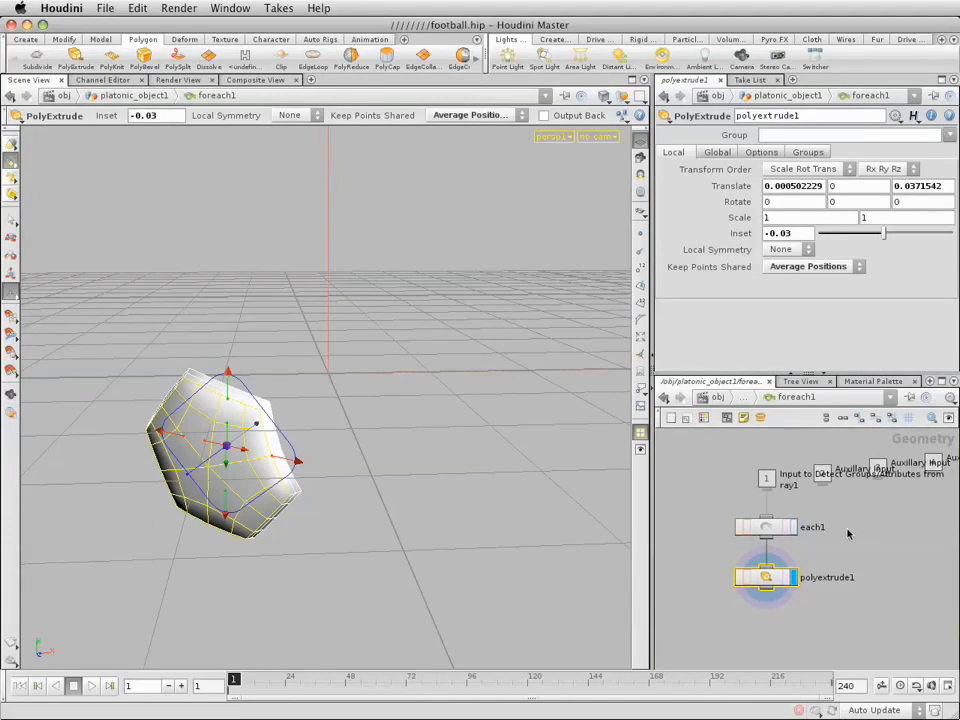
# Return to the parent geometry network and examine the whole ball with its extruded panels.
pyautogui.click(665, 398)
pyautogui.press('h')
pyautogui.moveTo(383, 427)
pyautogui.mouseDown()
pyautogui.moveTo(392, 432)
pyautogui.moveTo(378, 446)
pyautogui.mouseUp()
pyautogui.moveTo(378, 446); pyautogui.dragTo(463, 457, button='right')
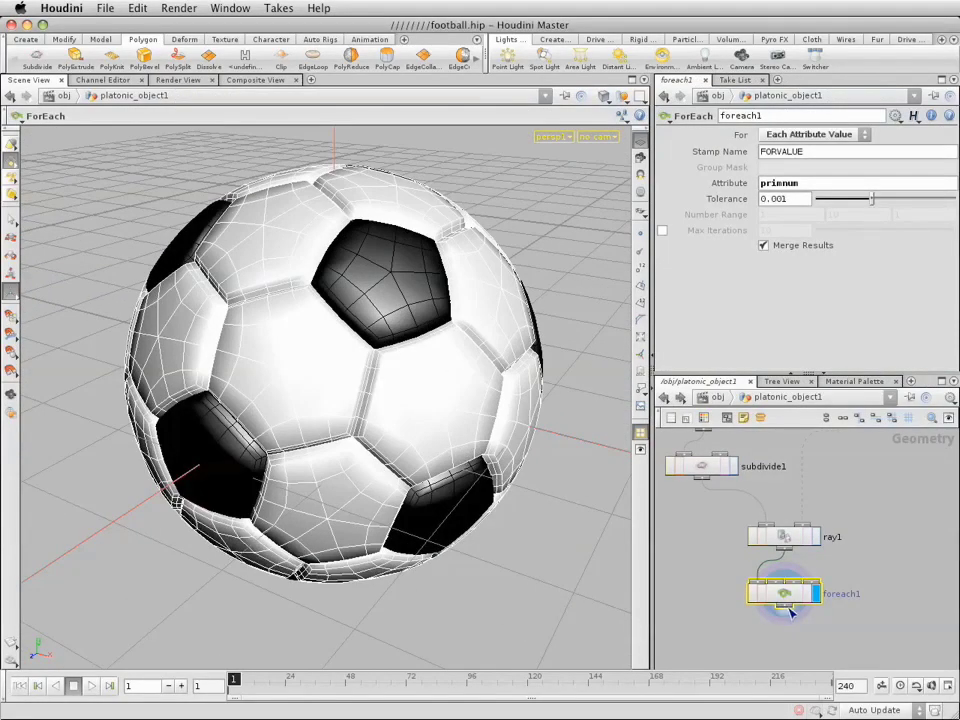
# Add a second Subdivide node after ForEach, placed low enough to leave room for another node between them.
pyautogui.press('Tab')
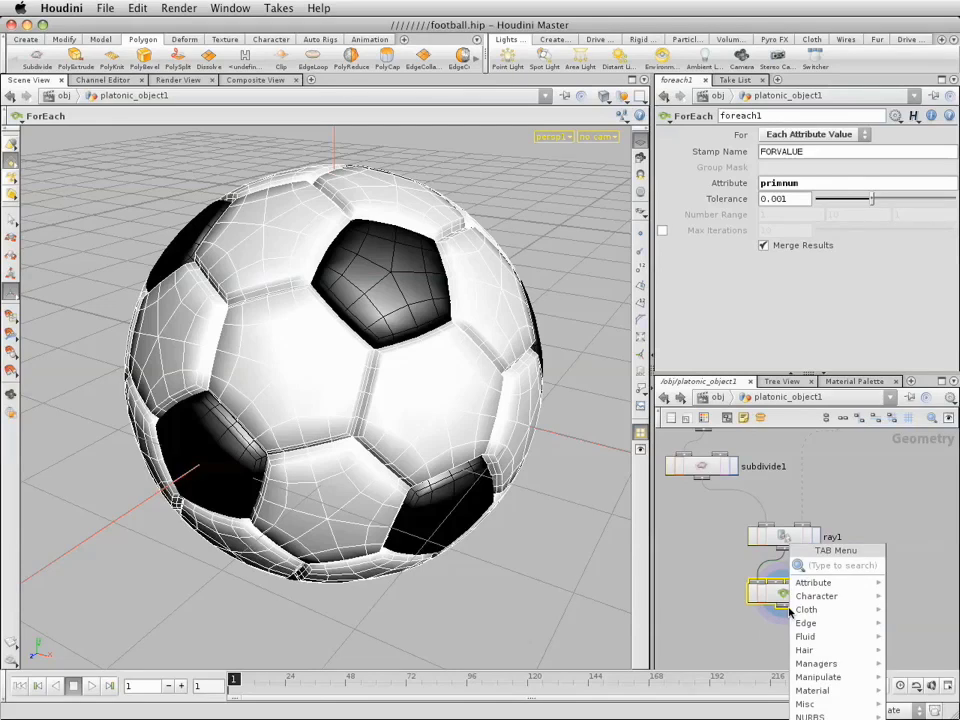
pyautogui.write('subdivide')
pyautogui.press('Escape')
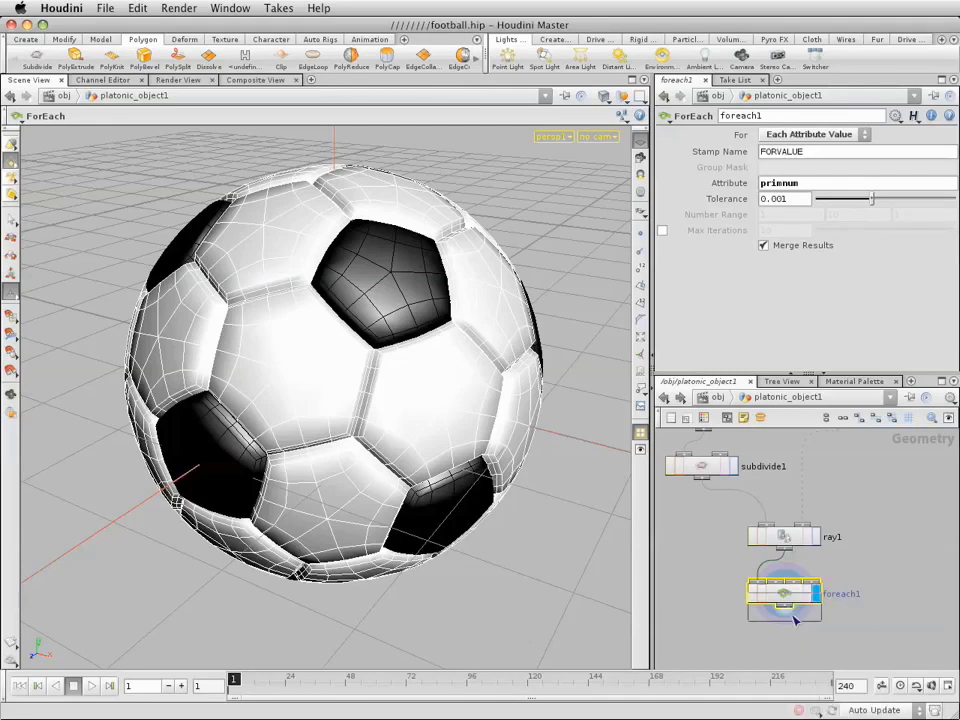
pyautogui.click(790, 645)
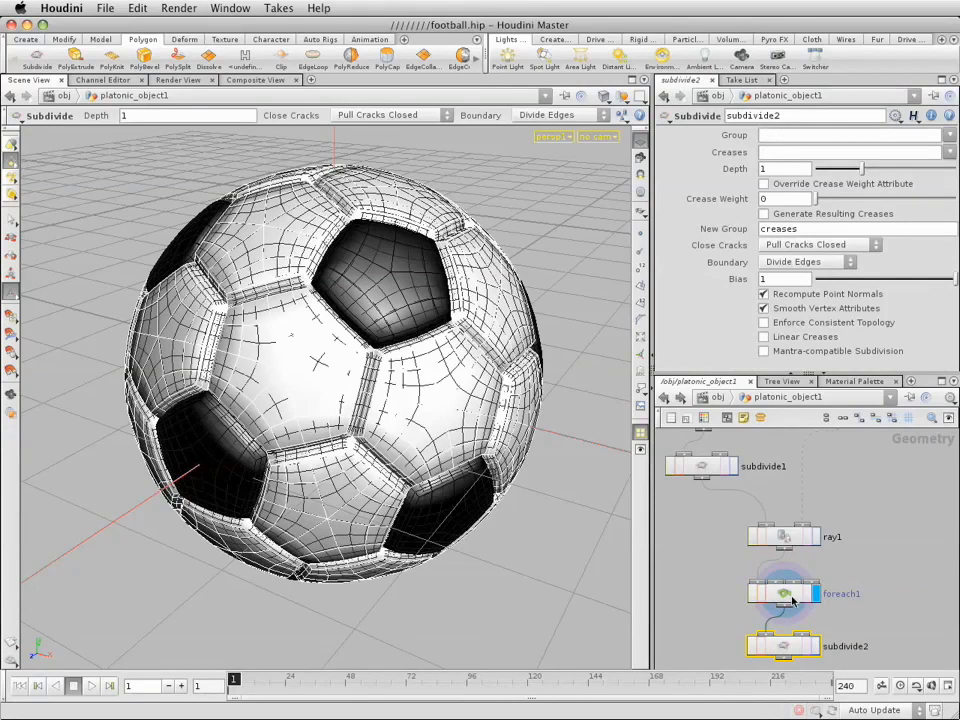
pyautogui.press('Escape')
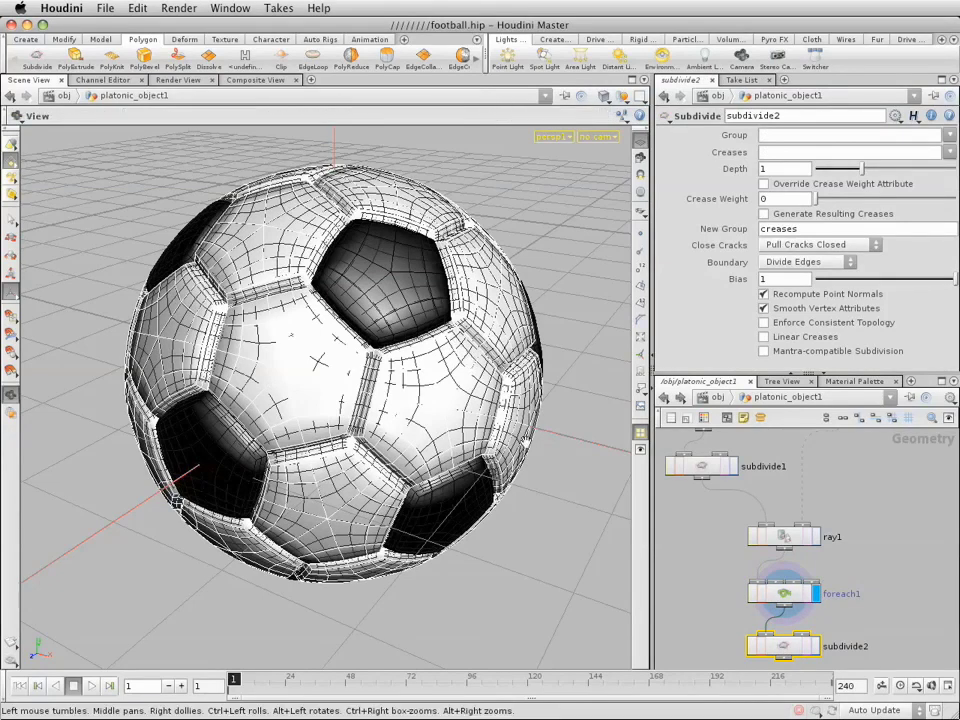
pyautogui.press('Return')
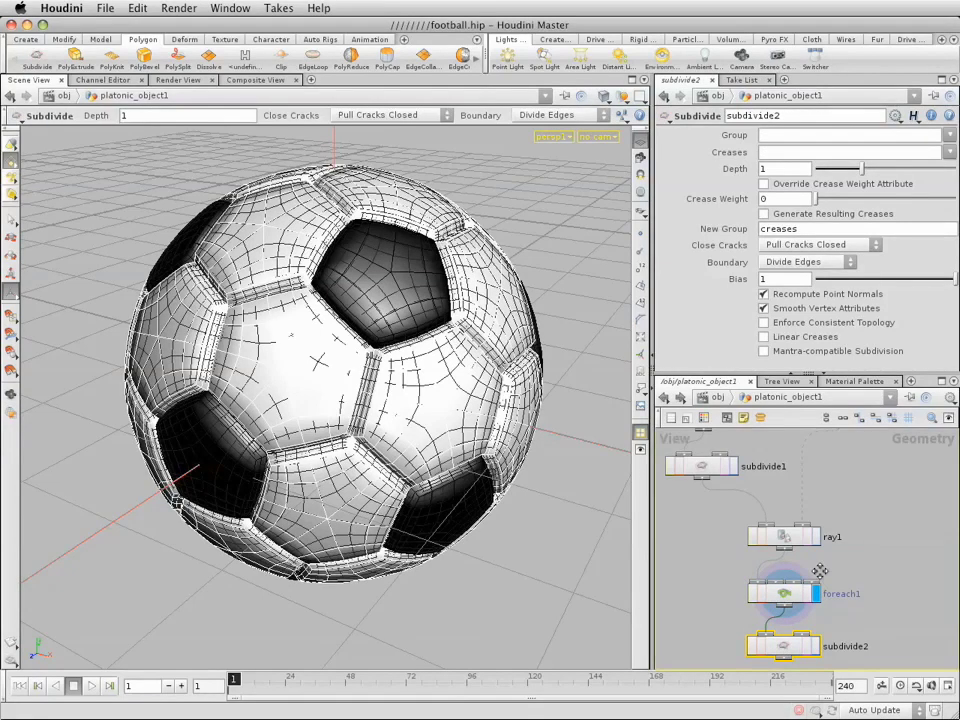
pyautogui.moveTo(819, 570); pyautogui.dragTo(826, 500, button='middle')
pyautogui.moveTo(791, 580); pyautogui.dragTo(787, 660)
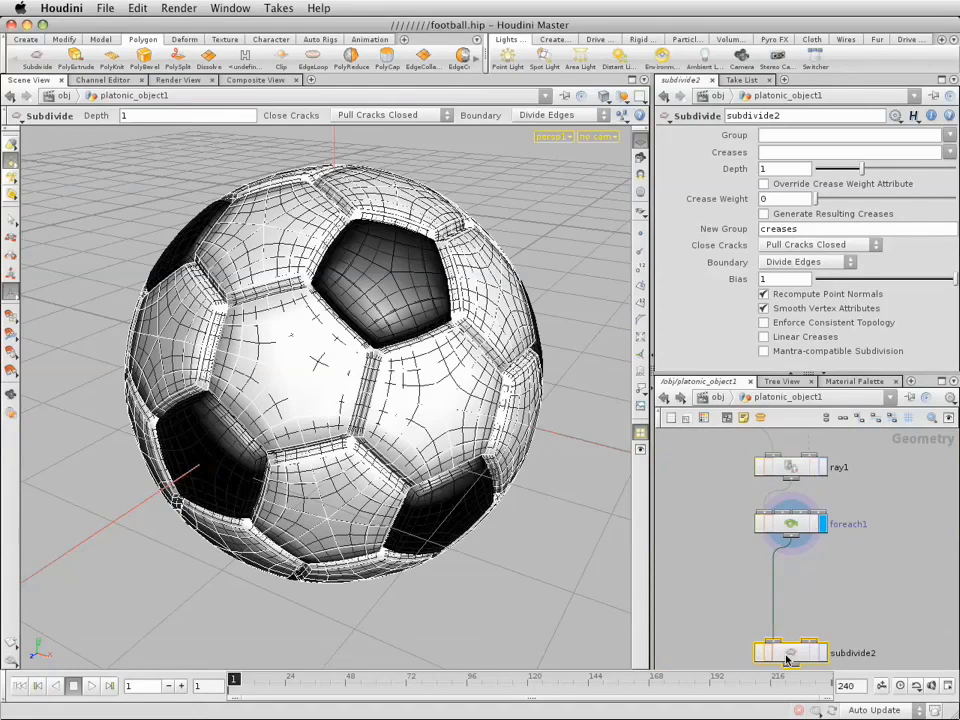
# Insert a Fuse node between the ForEach node and the second Subdivide node.
pyautogui.press('Tab')
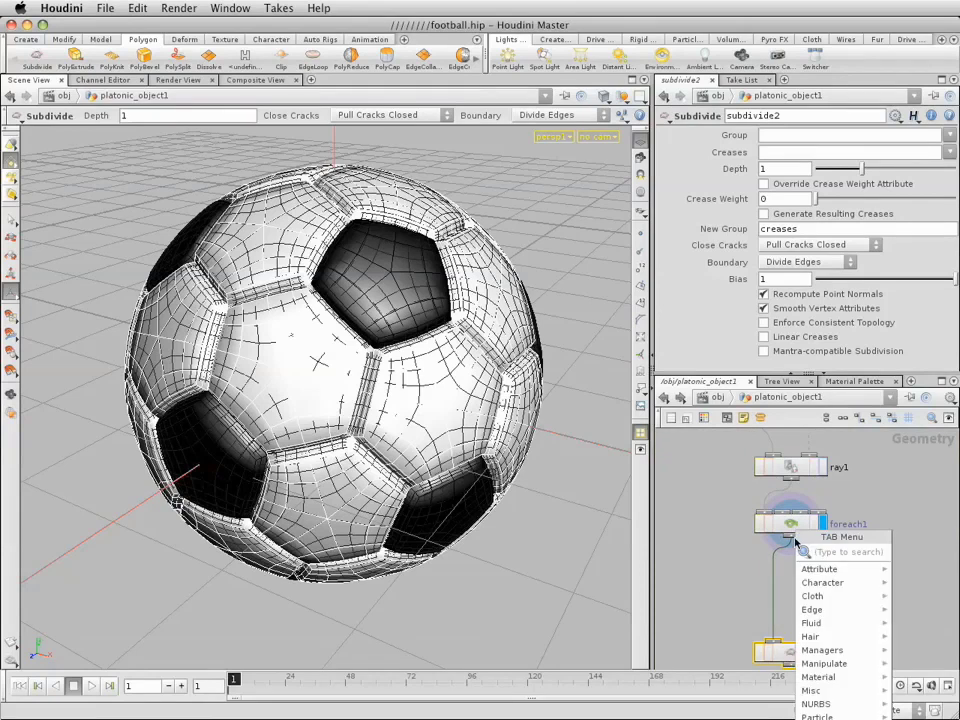
pyautogui.press('Escape')
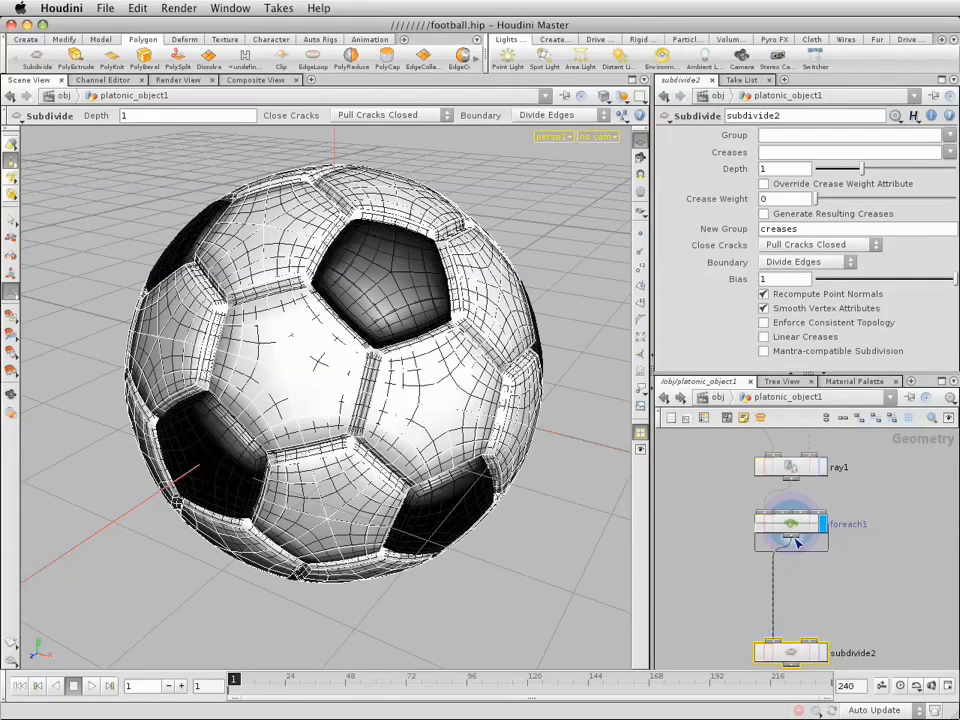
pyautogui.click(790, 583)
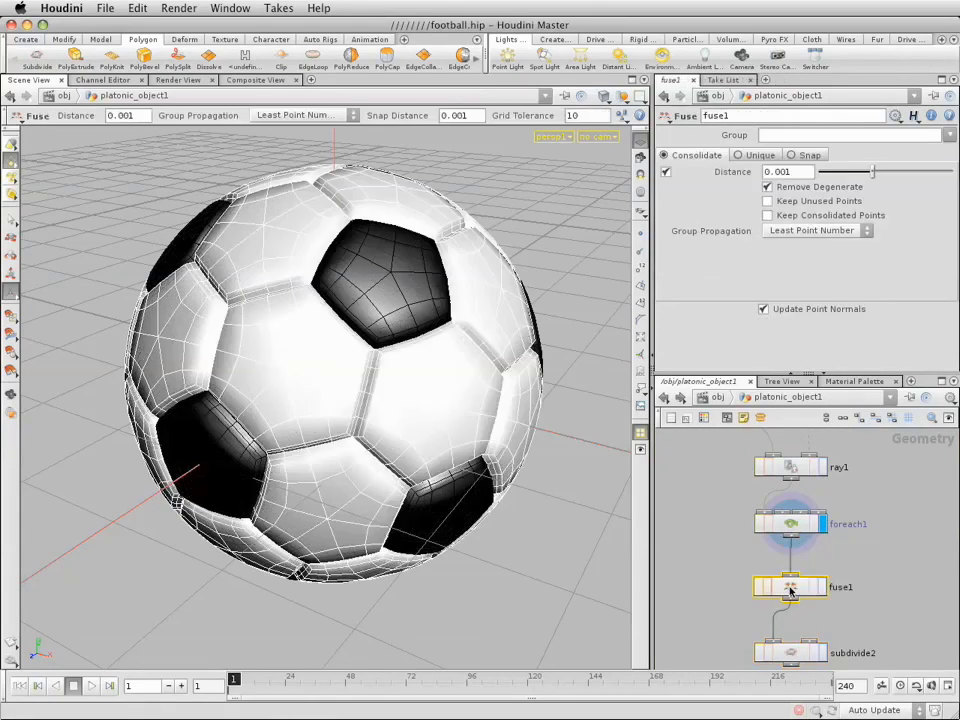
# Display the second Subdivide node's output and set the viewport shading to Smooth Shaded.
pyautogui.click(822, 653)
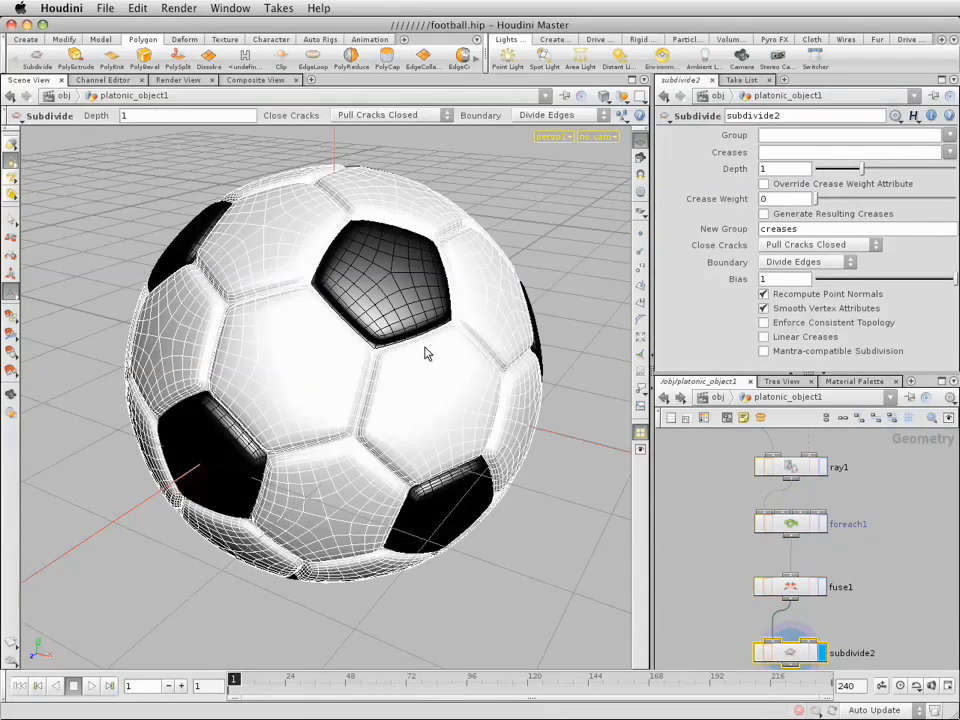
pyautogui.click(602, 97)
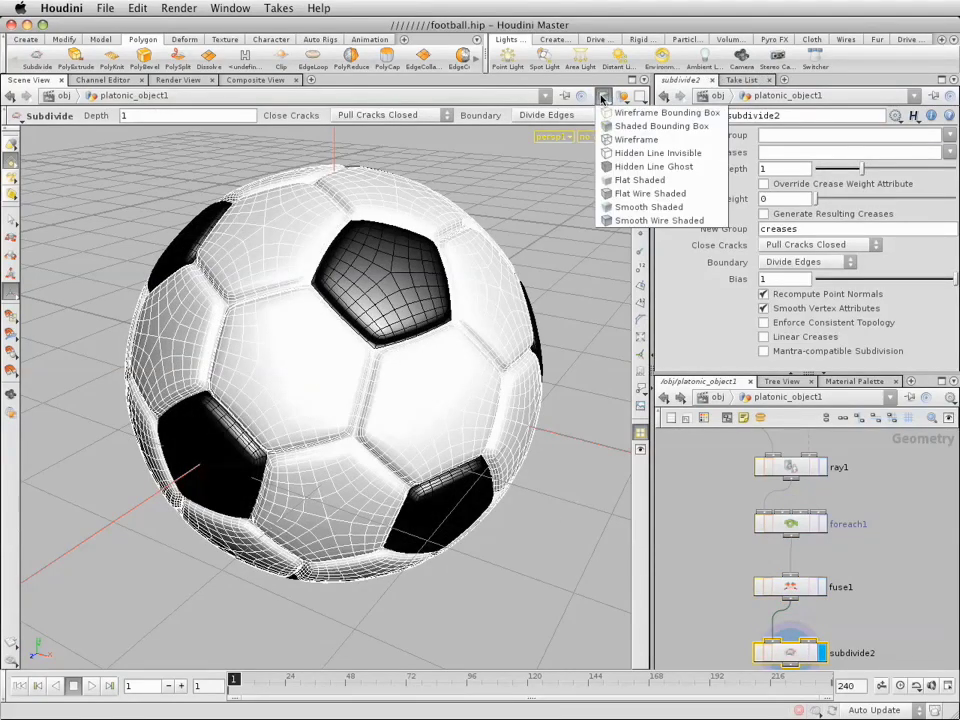
pyautogui.click(626, 208)
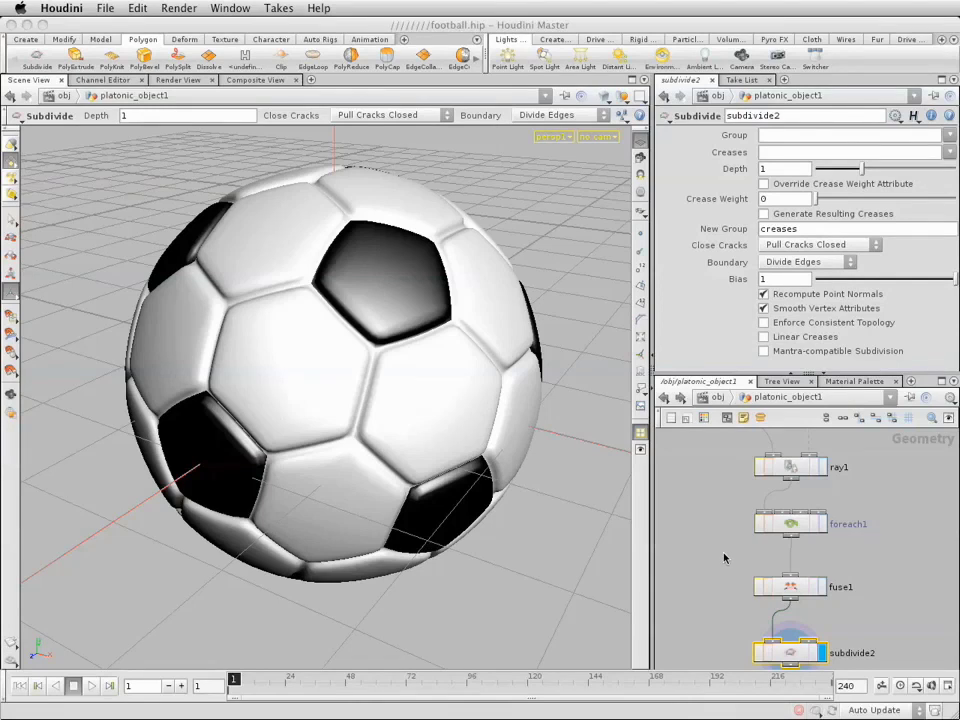
# Pin the viewport to the finished ball, reopen the ForEach network and set the PolyExtrude's local Z translation to 0.01.
pyautogui.click(566, 96)
pyautogui.click(790, 523)
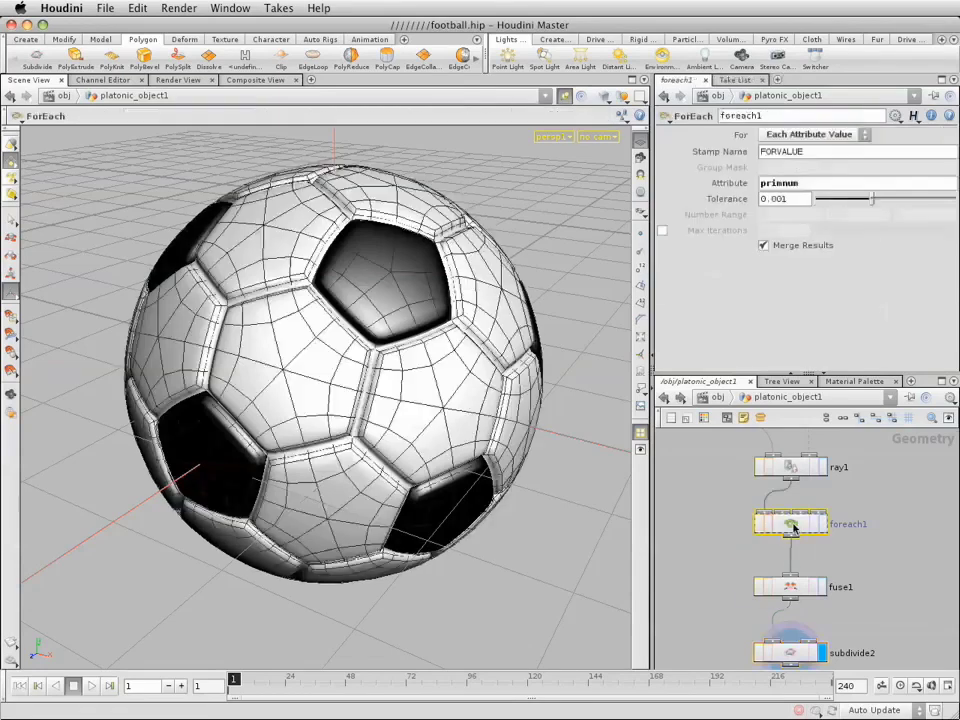
pyautogui.doubleClick(793, 528)
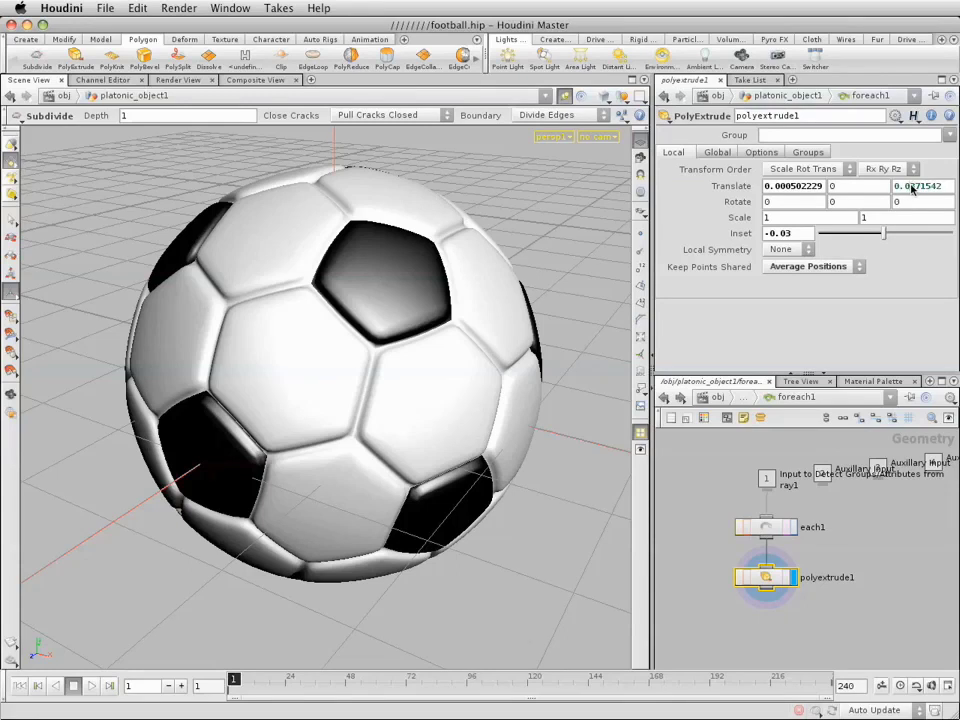
pyautogui.moveTo(912, 190); pyautogui.dragTo(941, 190)
pyautogui.write('1')
pyautogui.press('Return')
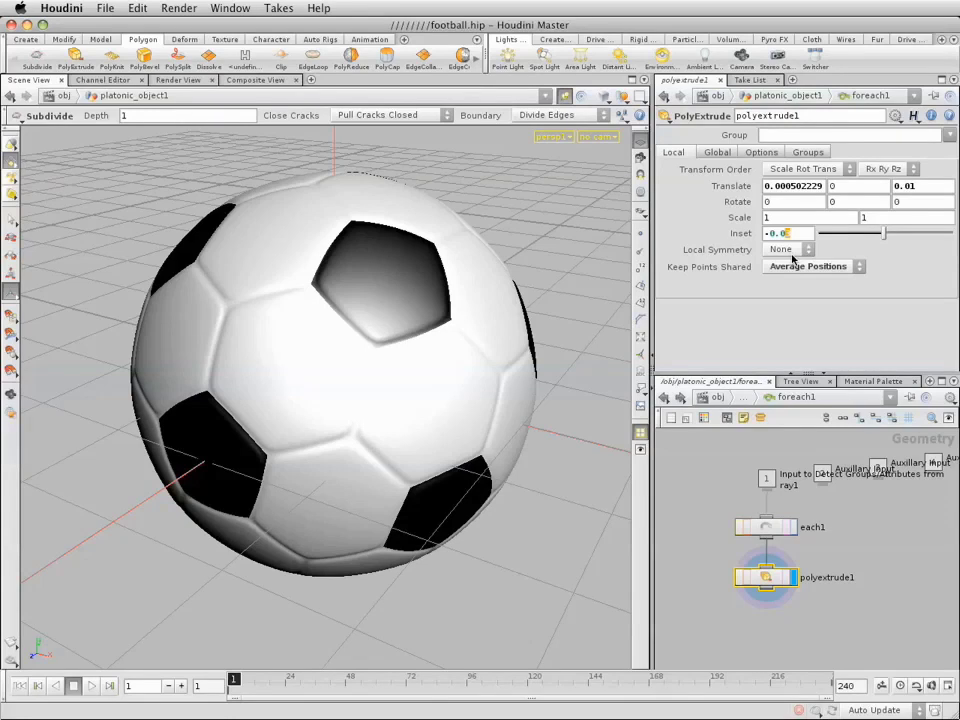
# Set the PolyExtrude's inset to -0.001 and its local Z translation to 0.05.
pyautogui.write('01')
pyautogui.press('Tab')
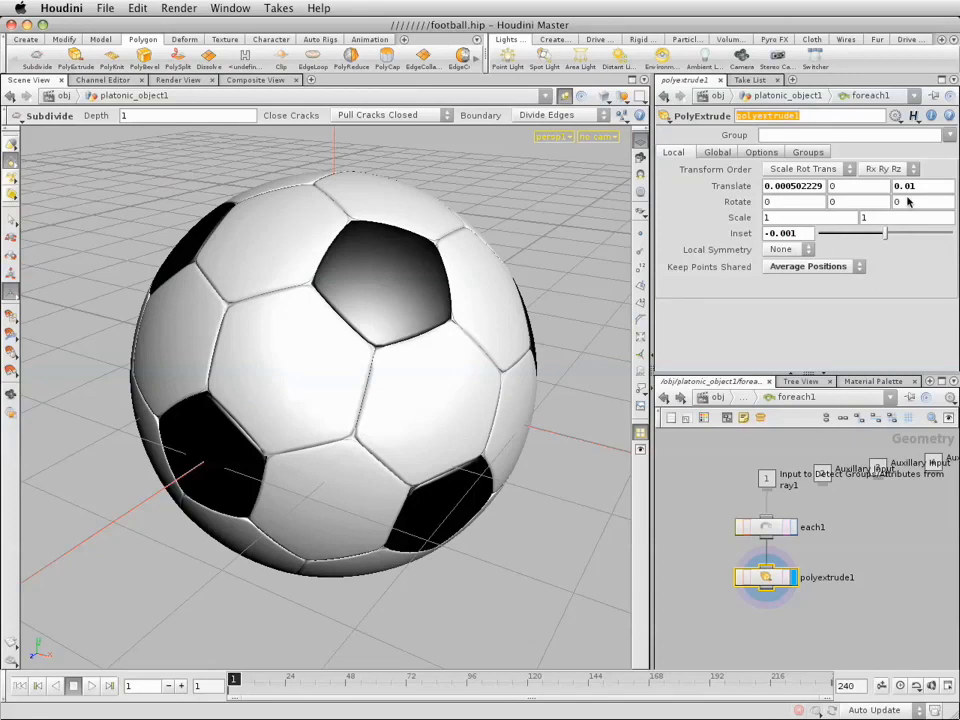
pyautogui.doubleClick(908, 188)
pyautogui.write('05')
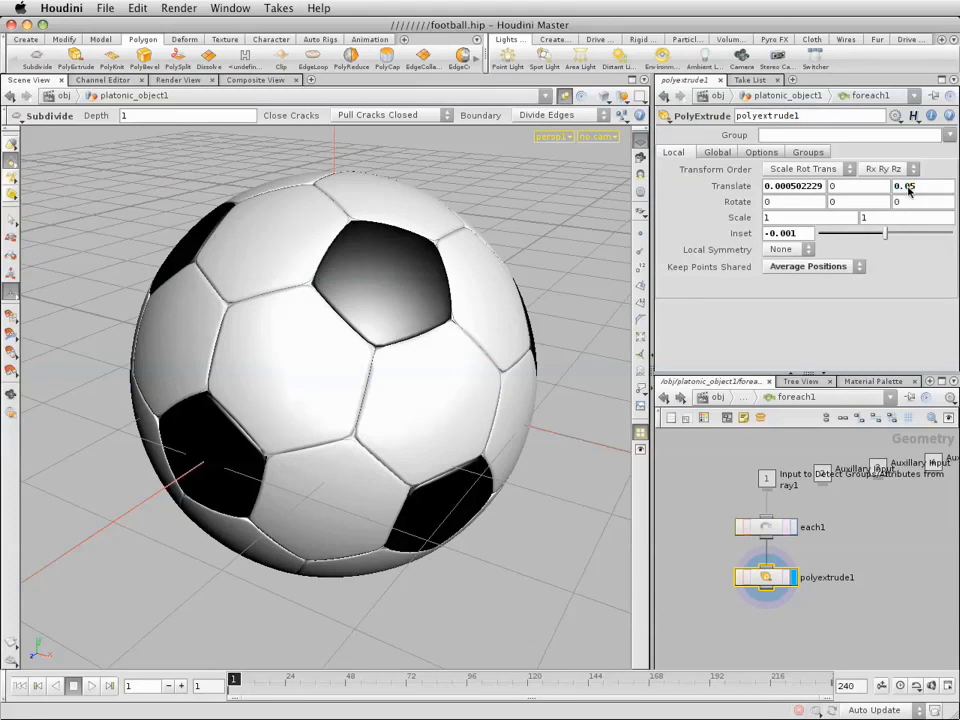
pyautogui.press('Return')
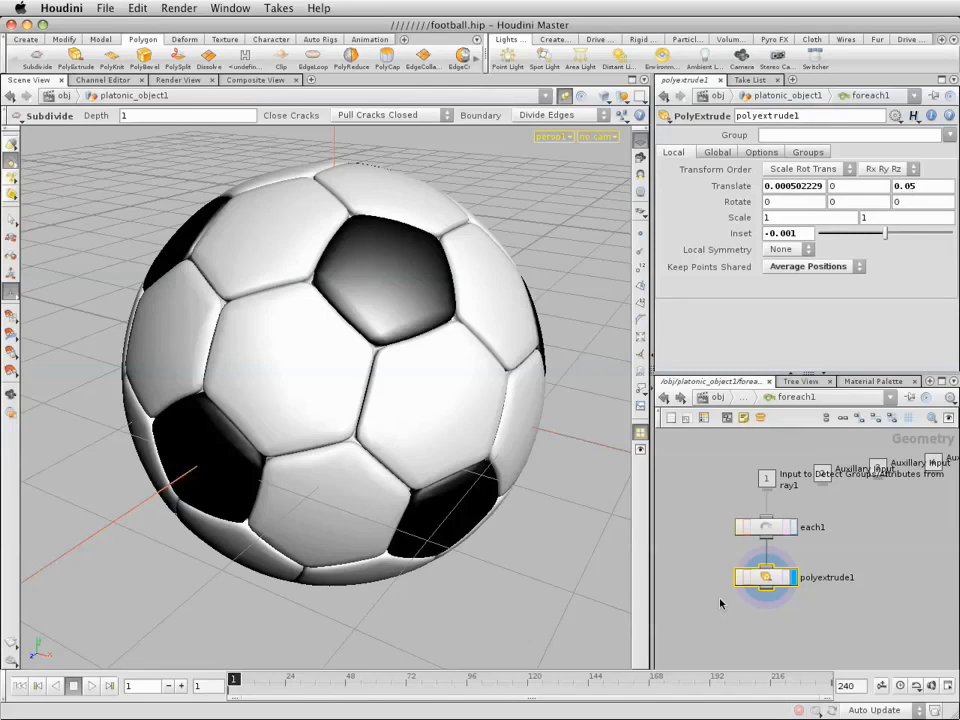
# Return to the ball's geometry network and make the Fuse node the render output, with the second Subdivide node as display output only.
pyautogui.click(663, 397)
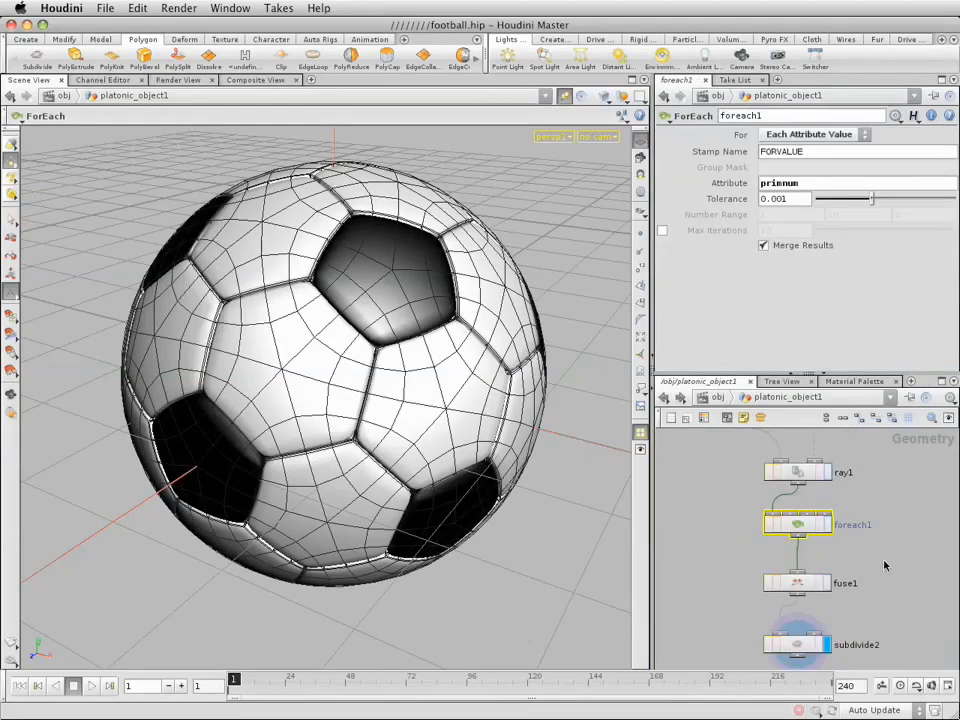
pyautogui.moveTo(692, 489); pyautogui.dragTo(692, 448, button='middle')
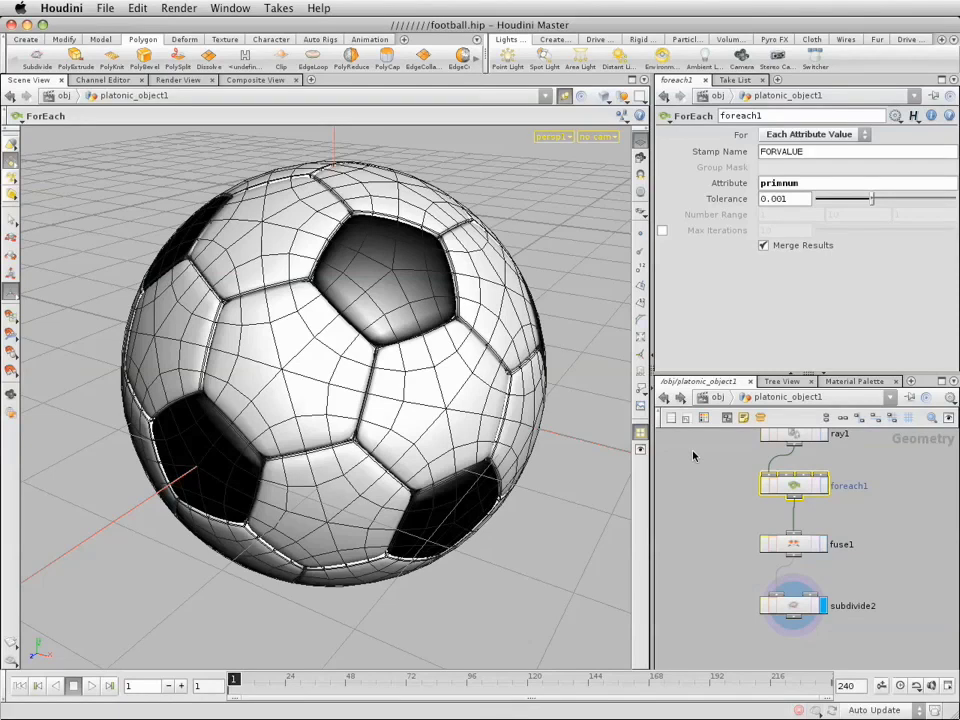
pyautogui.click(821, 545)
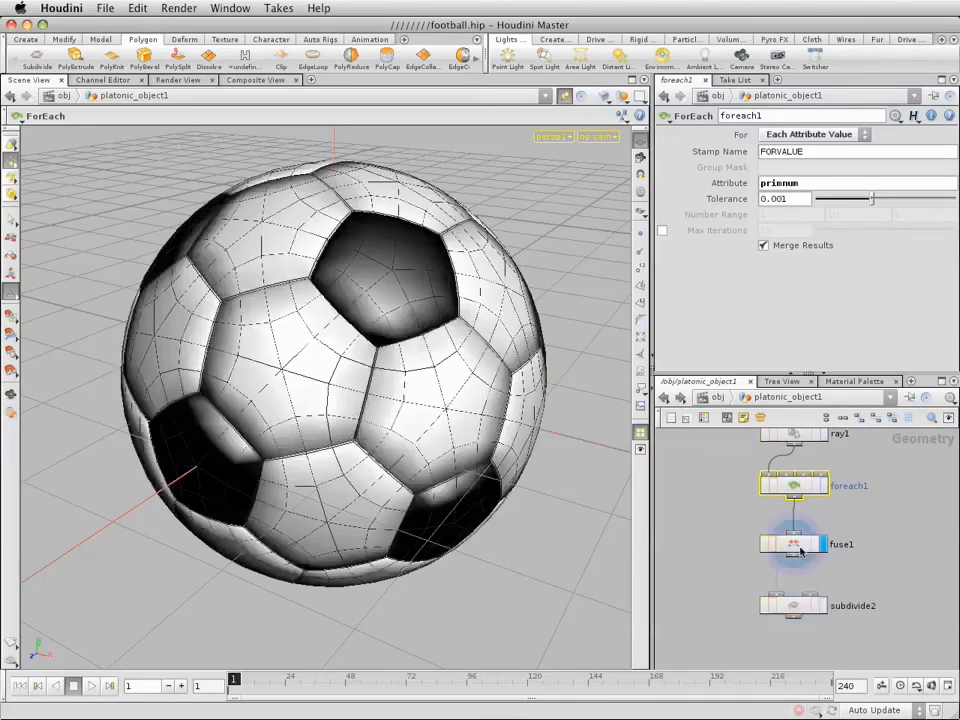
pyautogui.click(800, 548)
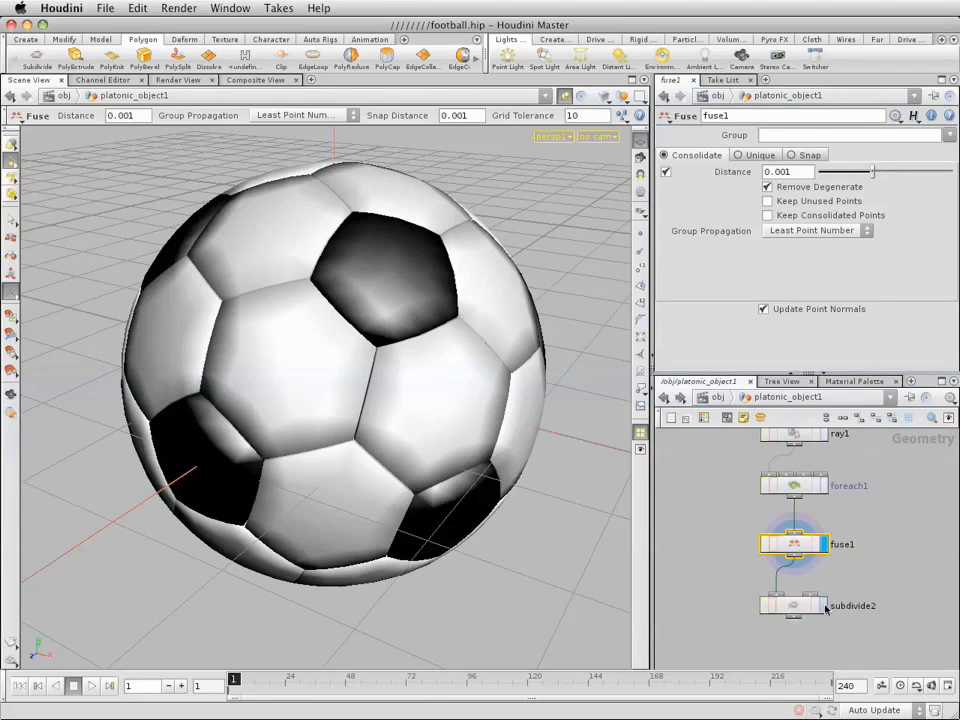
pyautogui.click(823, 605)
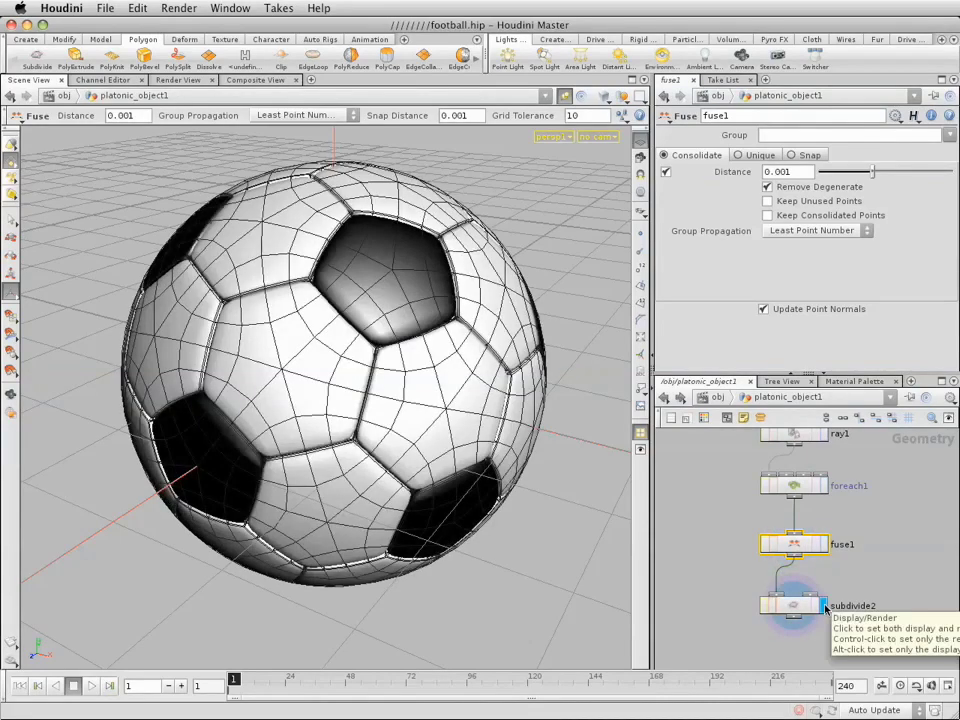
pyautogui.click(825, 549)
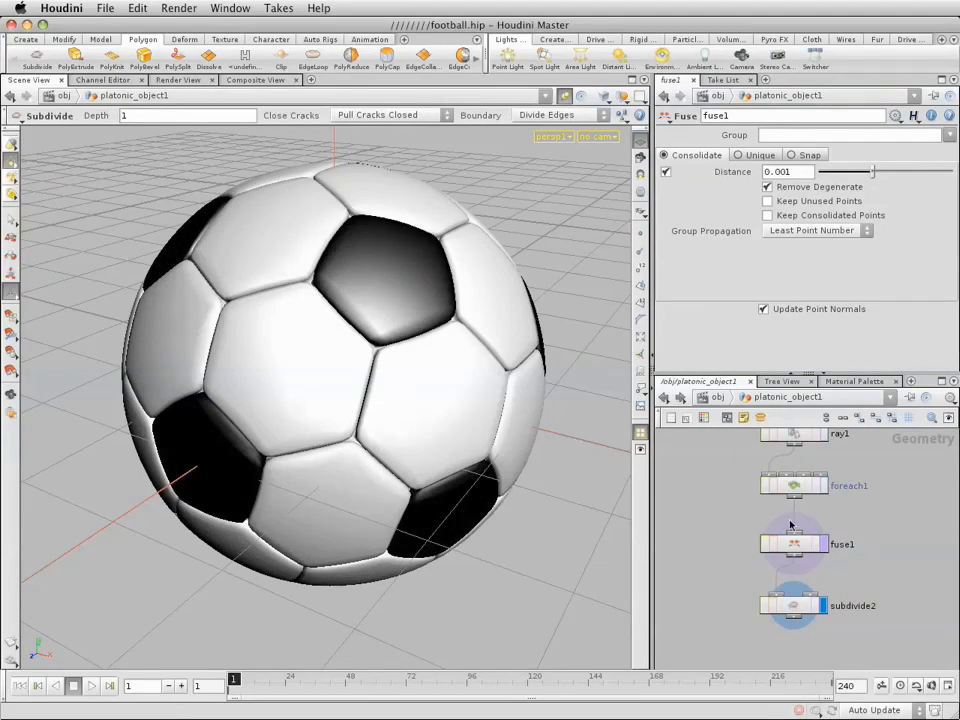
# Enable Polygons As Subdivision (Mantra) for the ball object at scene level and view the football's rendered image in the compositing view.
pyautogui.press('u')
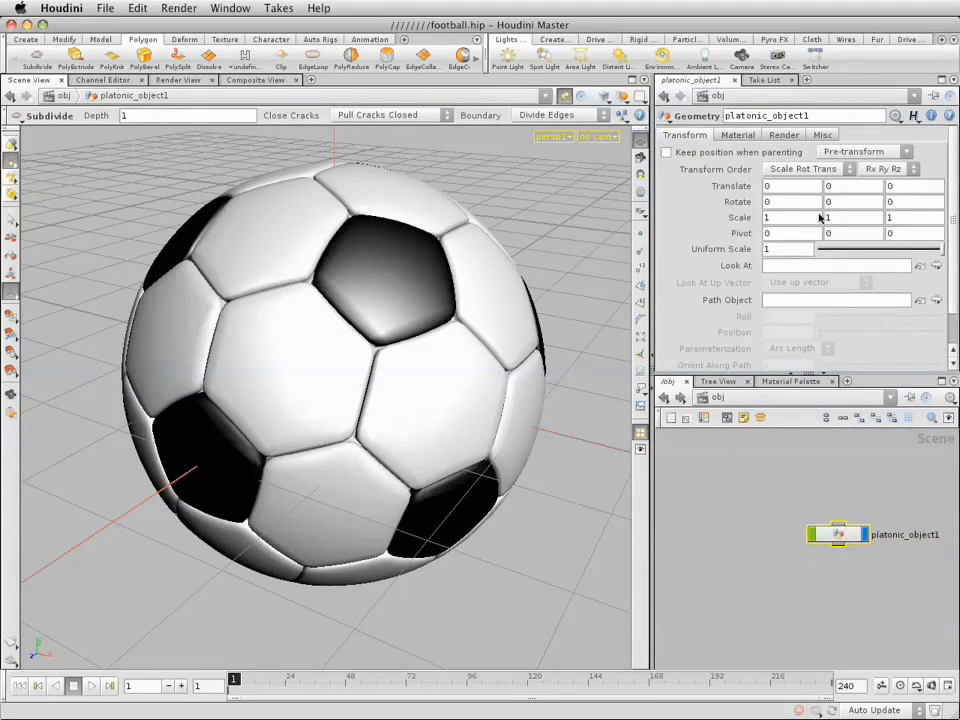
pyautogui.click(784, 134)
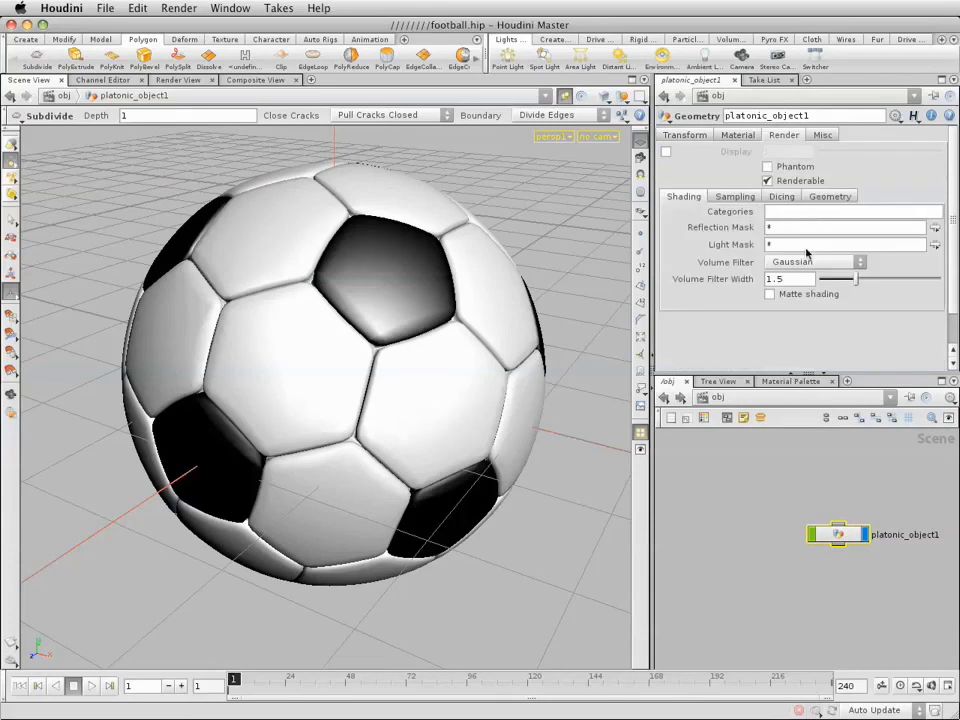
pyautogui.click(829, 196)
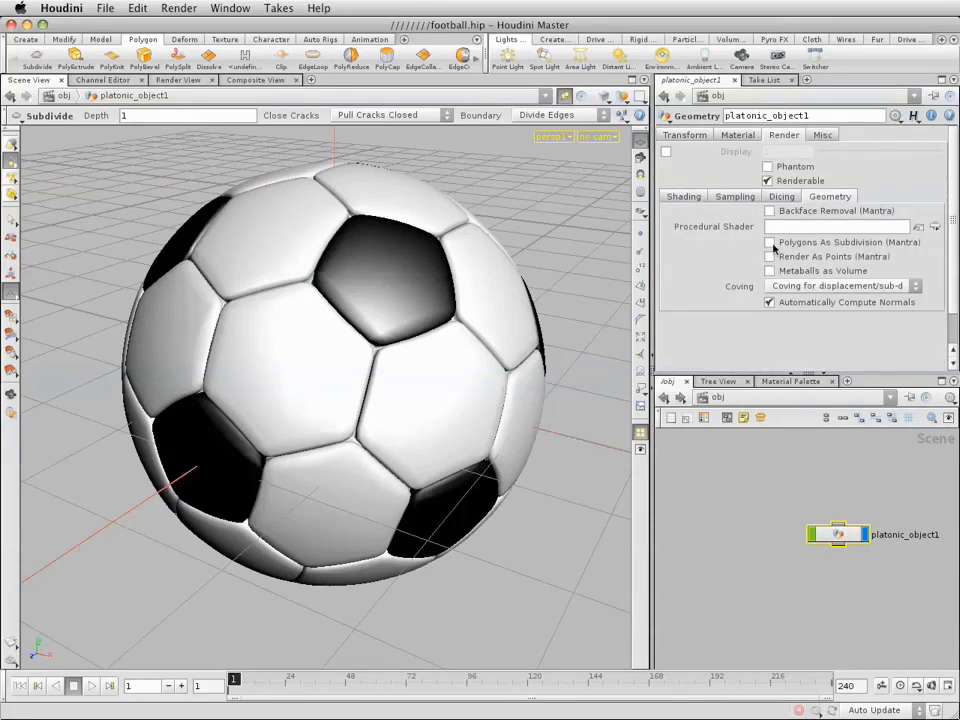
pyautogui.click(769, 242)
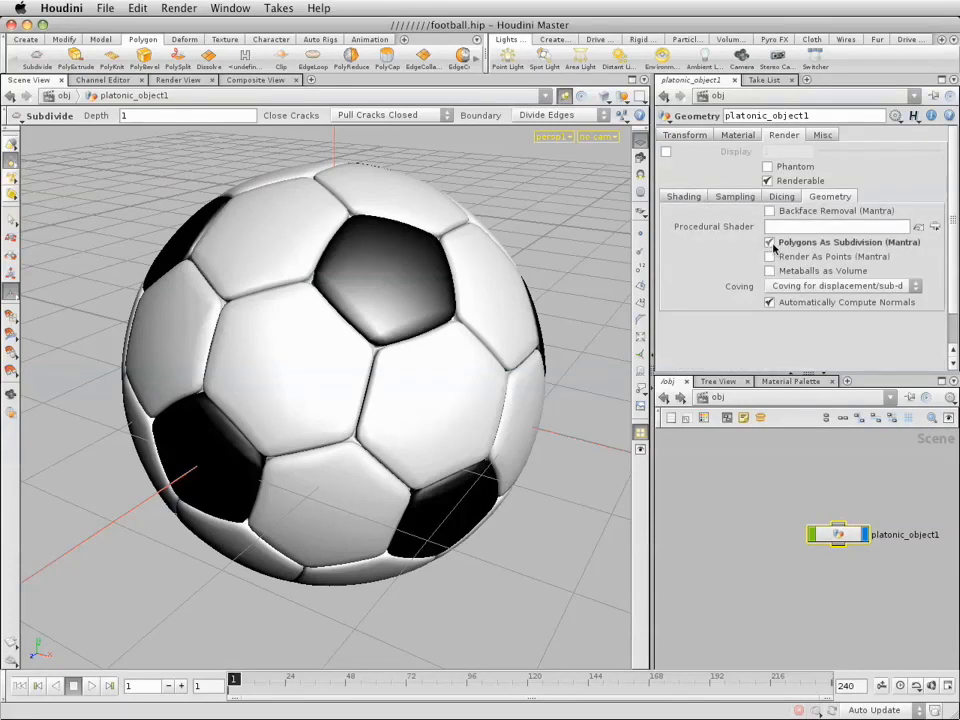
pyautogui.click(254, 80)
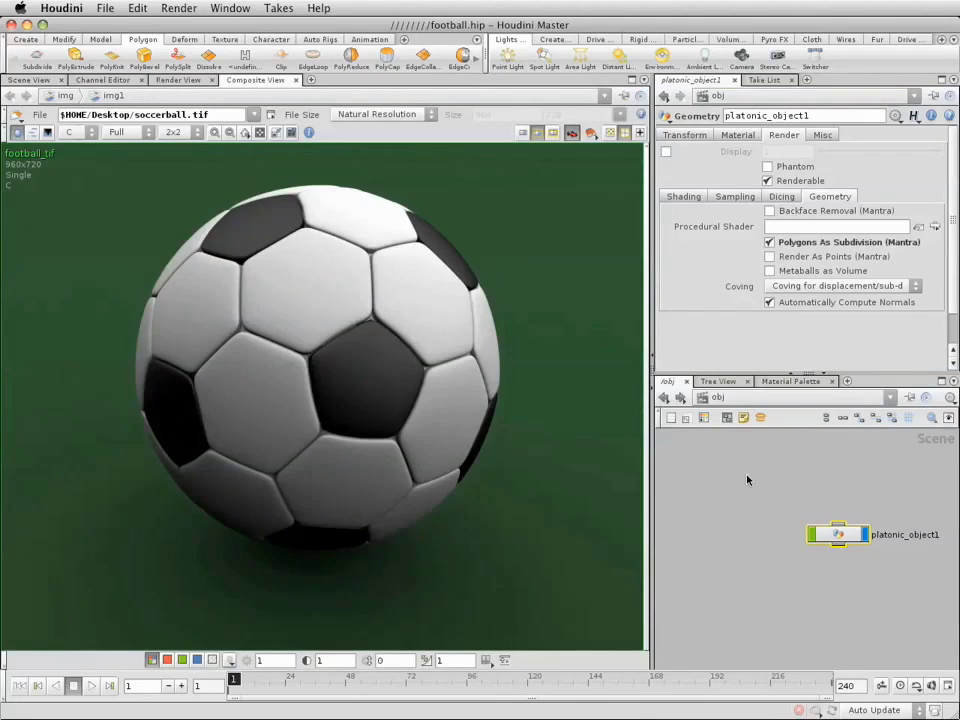